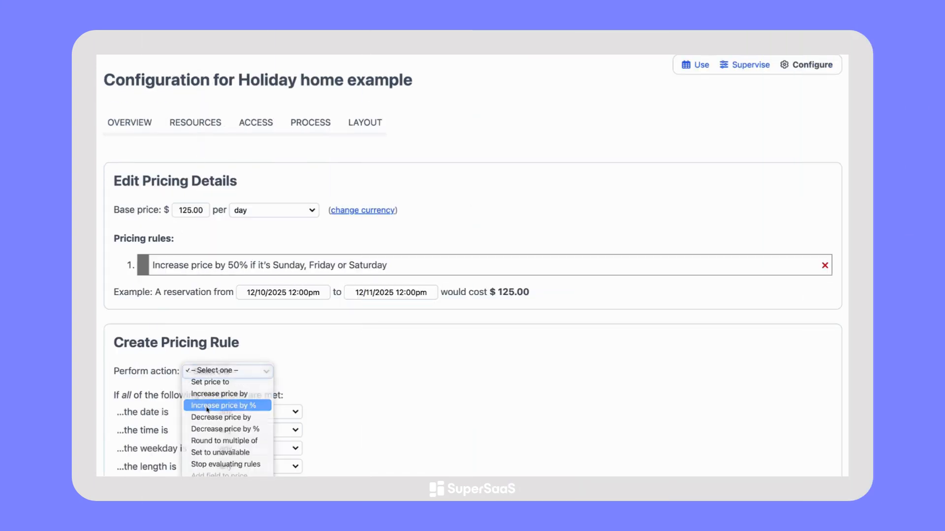
Step: Set the new pricing rule's action to Increase price by % and activate its percentage field for entry
click(207, 406)
scroll(207, 410, down, 3)
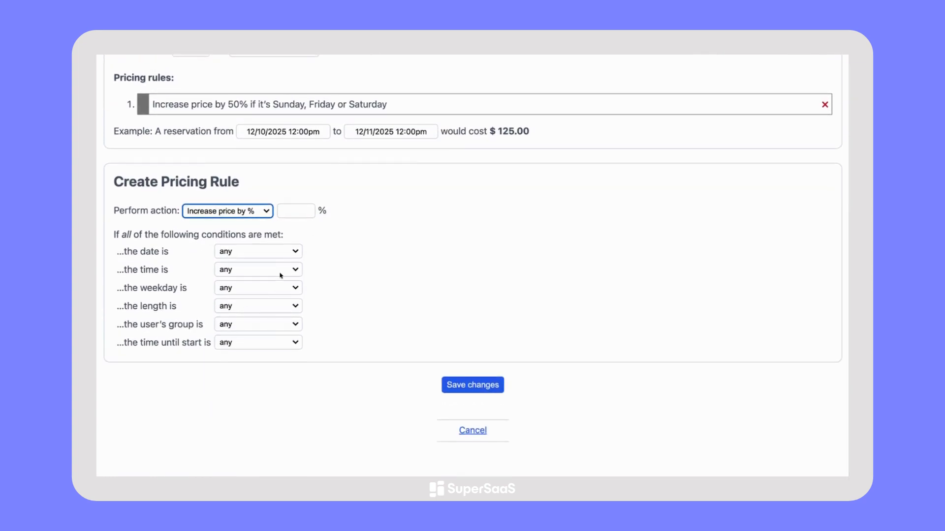
click(294, 211)
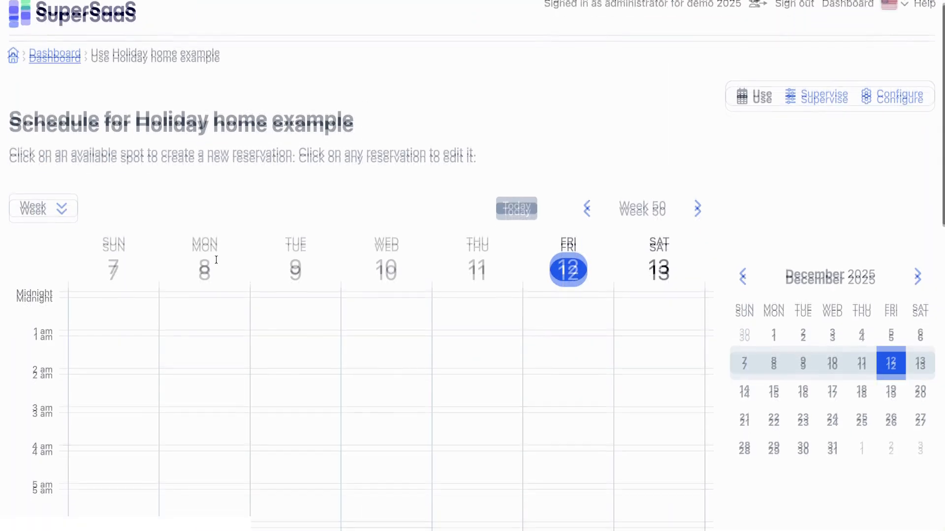
Step: Open a new reservation on December 9, 2025 in the Holiday home schedule and move its dialog to check the price
scroll(216, 260, down, 3)
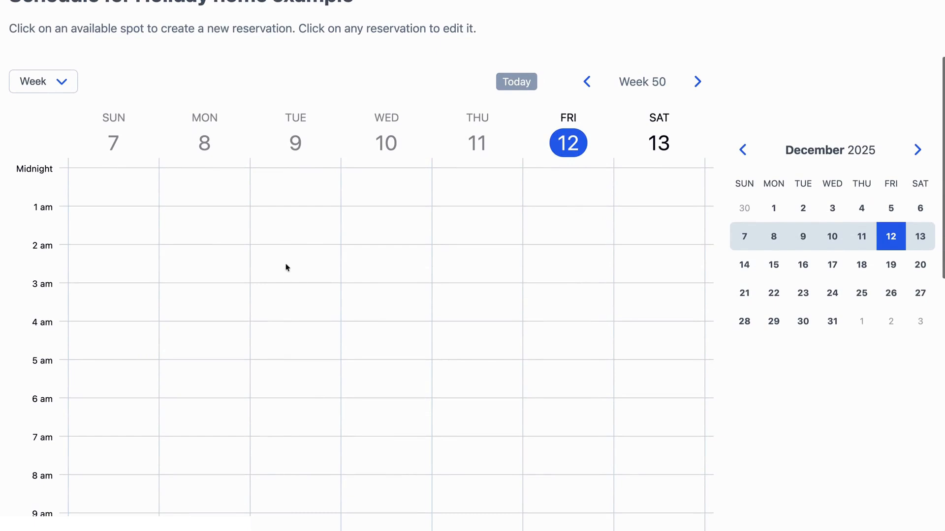
click(287, 267)
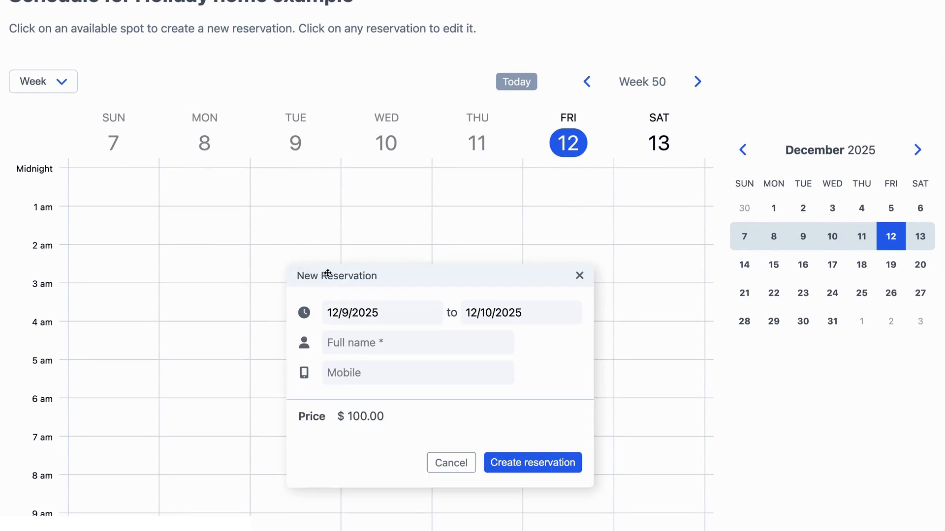
drag(328, 273, 234, 150)
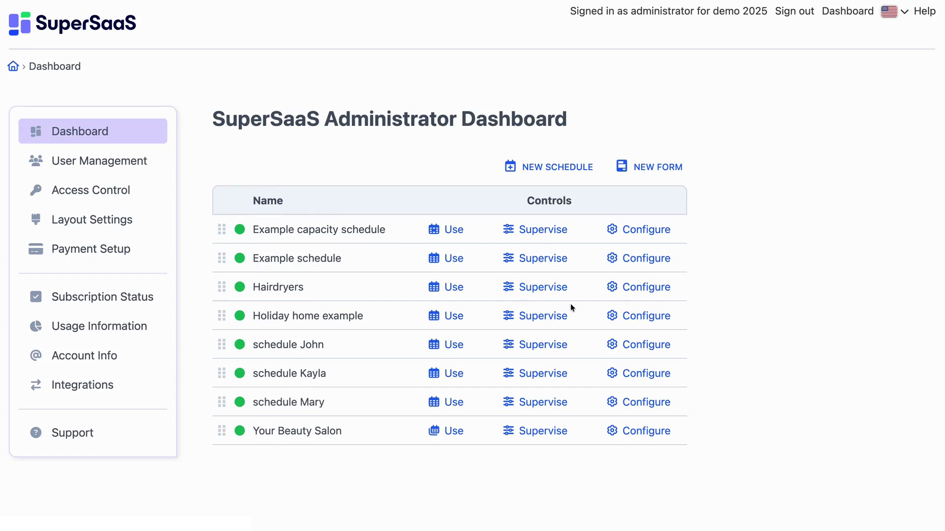
Step: In the Holiday home example's resource configuration, make the price depend on date, length or resource and save the changes
click(639, 322)
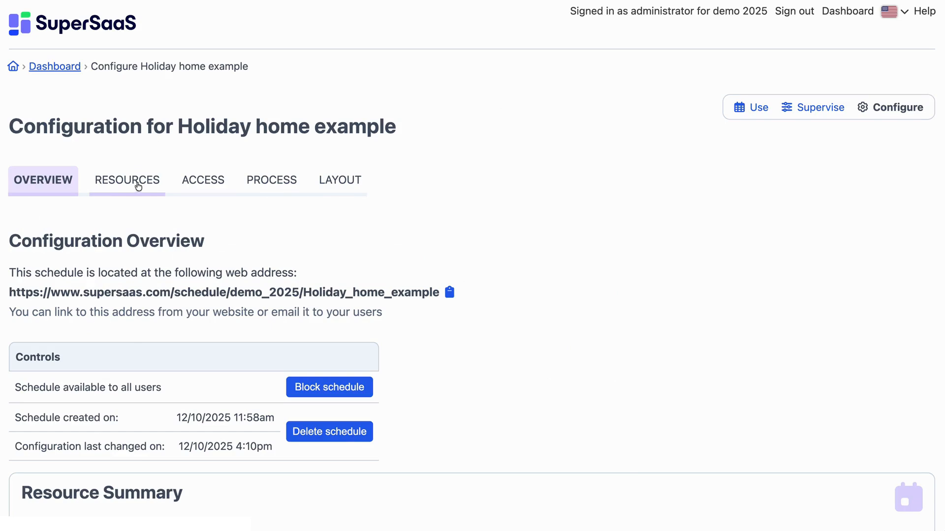
click(119, 190)
scroll(118, 191, down, 8)
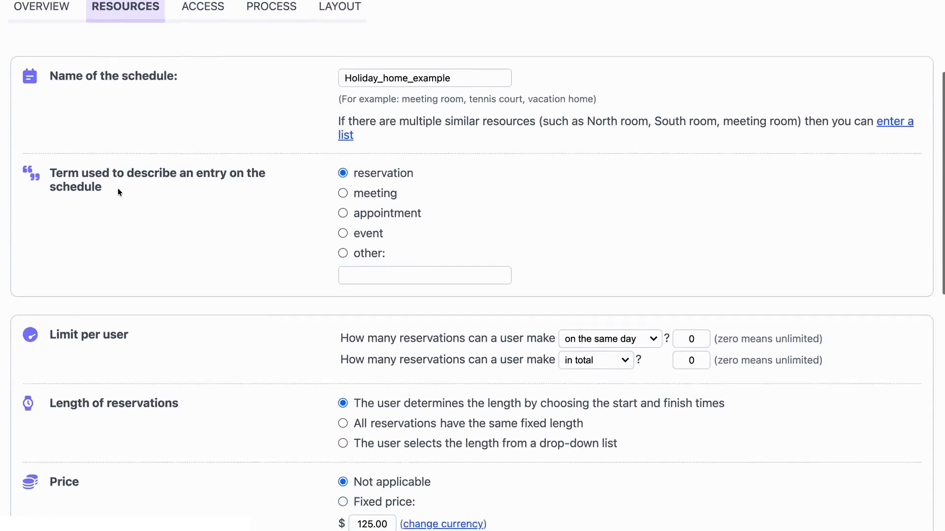
scroll(117, 188, down, 2)
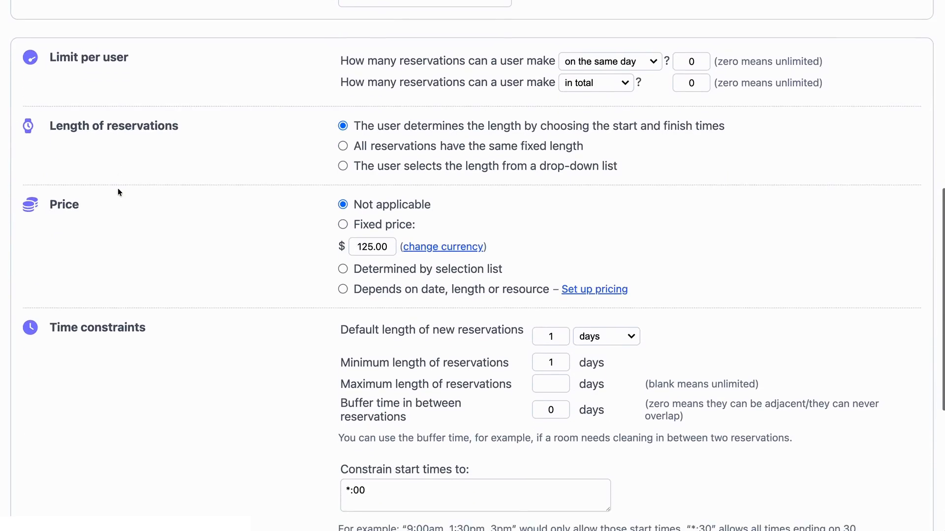
click(342, 287)
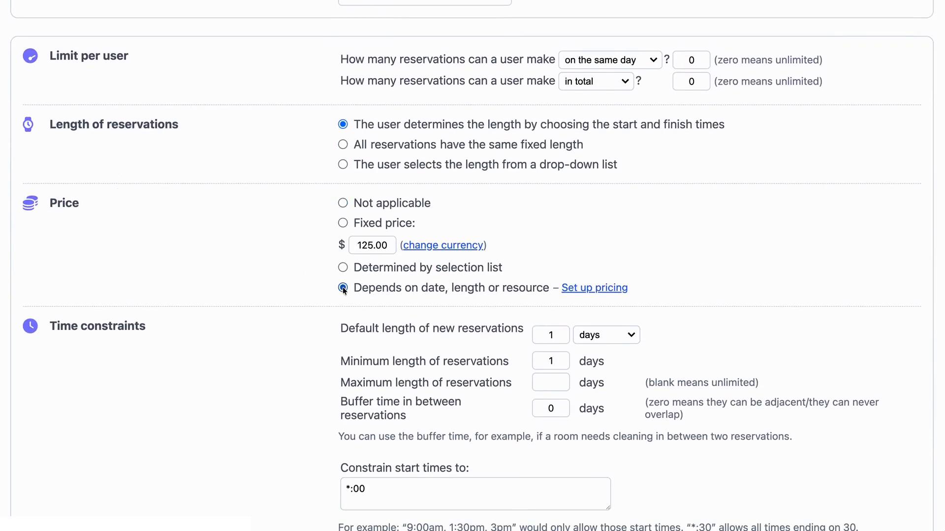
scroll(297, 386, down, 6)
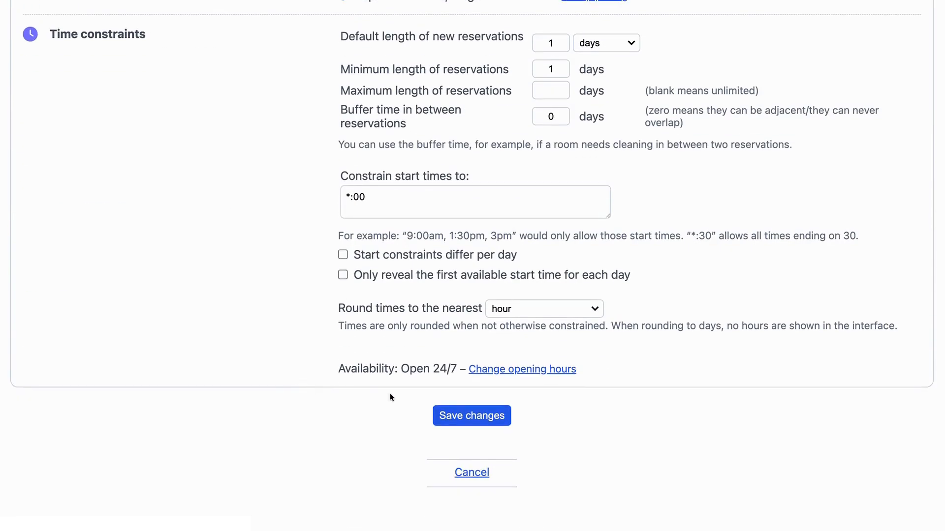
click(460, 424)
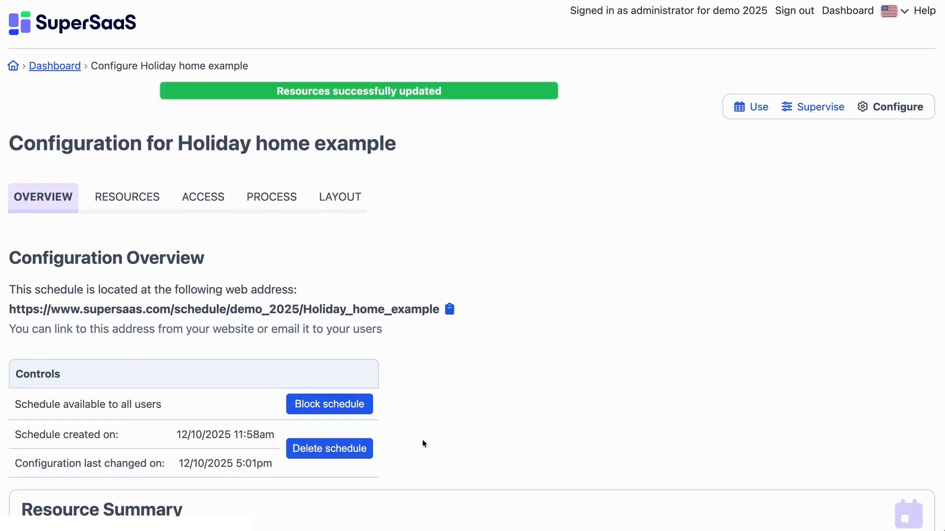
Step: Open the pricing setup from the schedule's resource settings and set the base price to $100 per day
click(119, 205)
scroll(156, 212, down, 9)
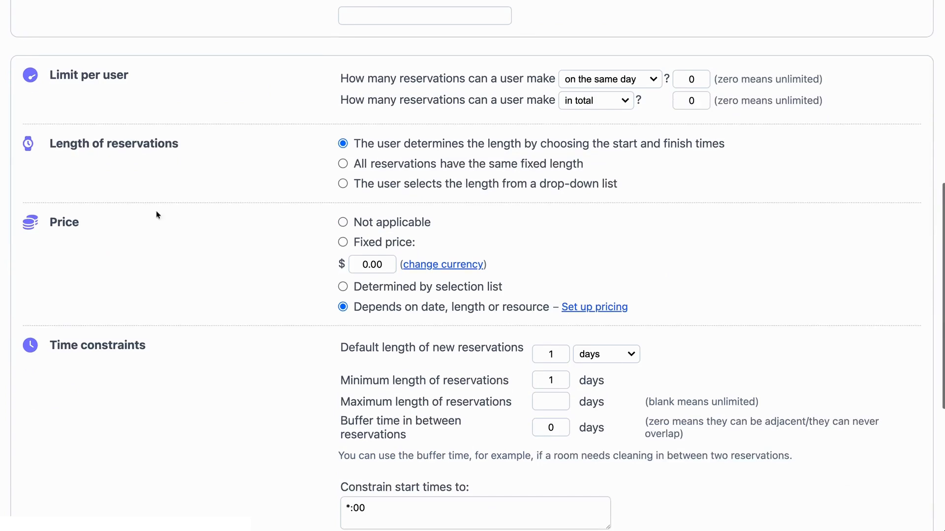
click(584, 309)
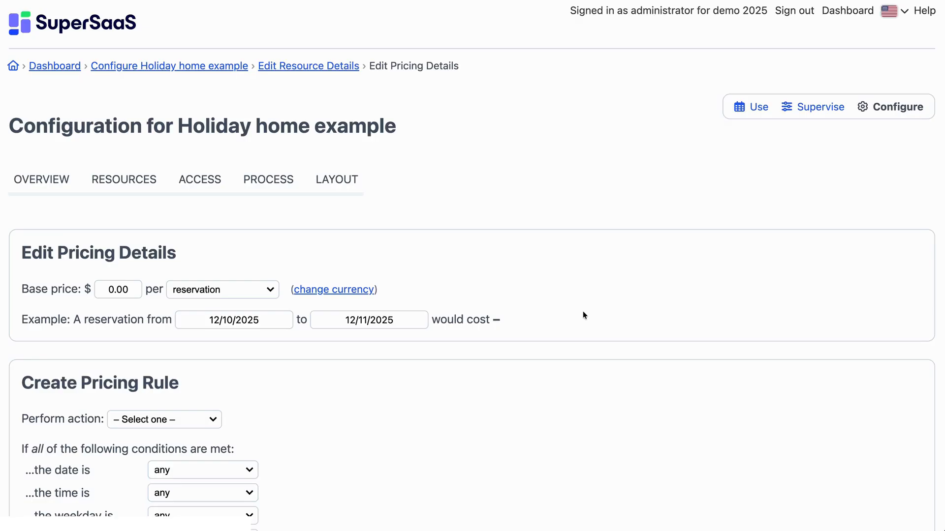
scroll(583, 315, down, 5)
scroll(583, 315, down, 2)
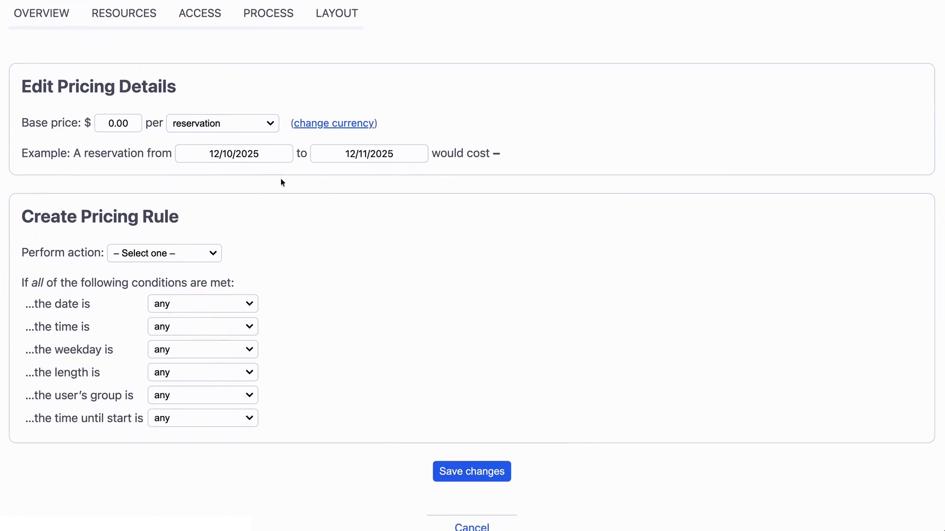
double_click(111, 123)
text(100)
click(196, 127)
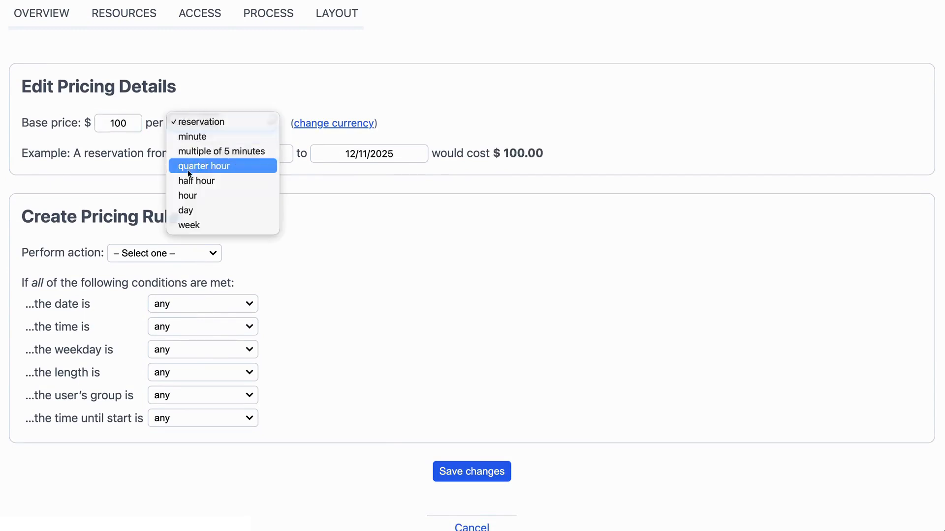
click(232, 211)
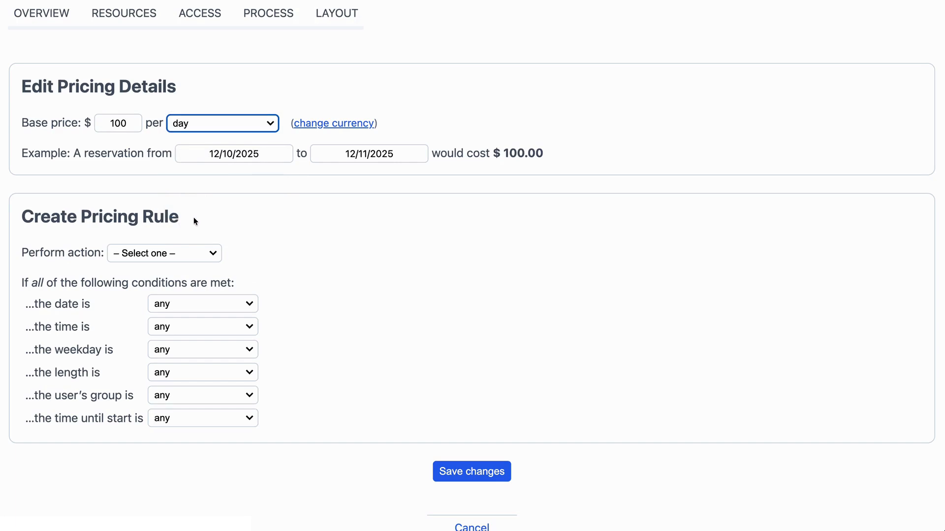
Step: Set the new pricing rule's action to increase the price by $25 per day
scroll(194, 217, down, 2)
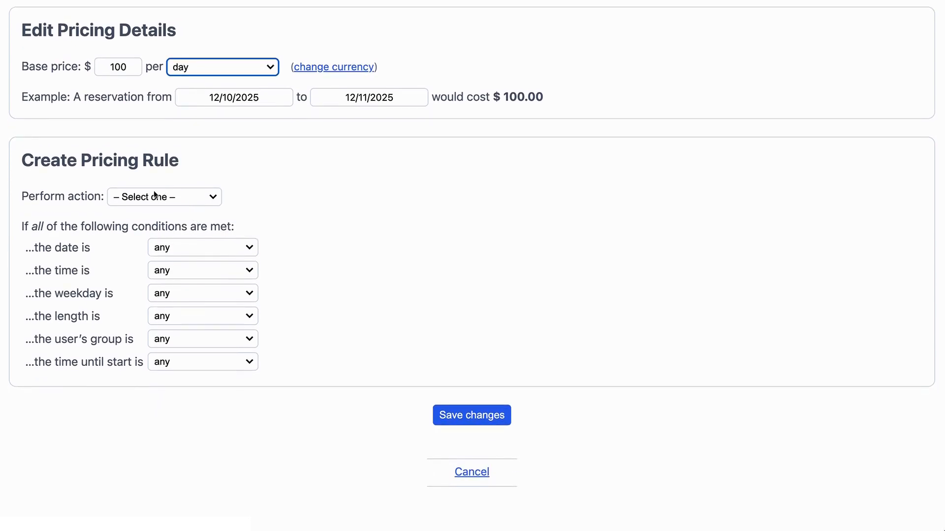
click(150, 197)
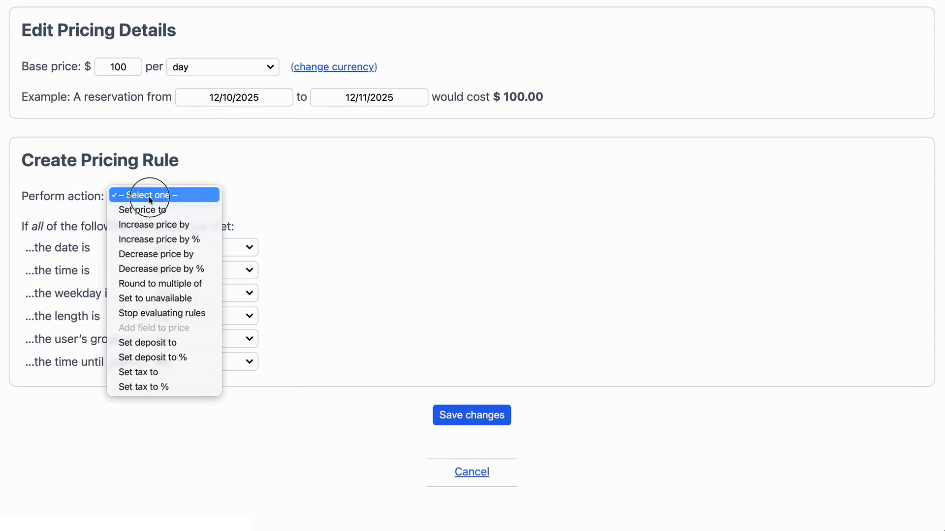
click(146, 225)
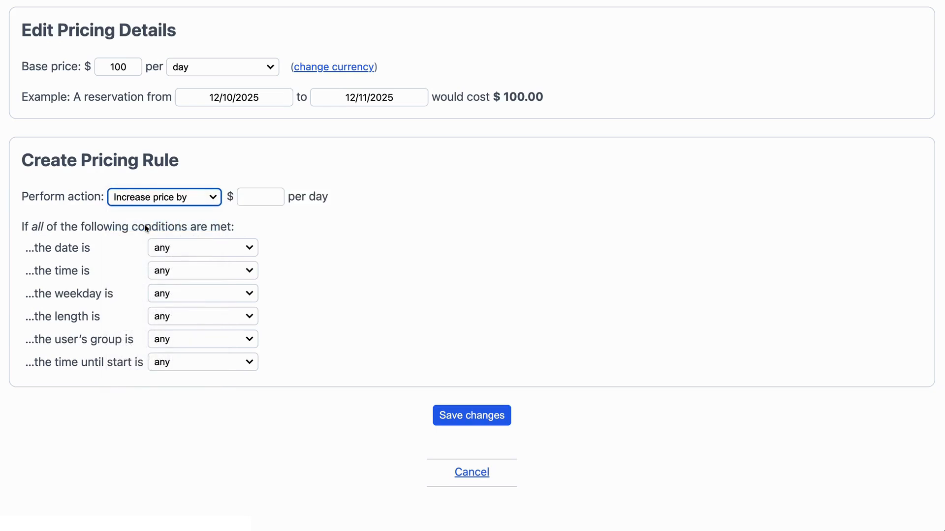
click(247, 198)
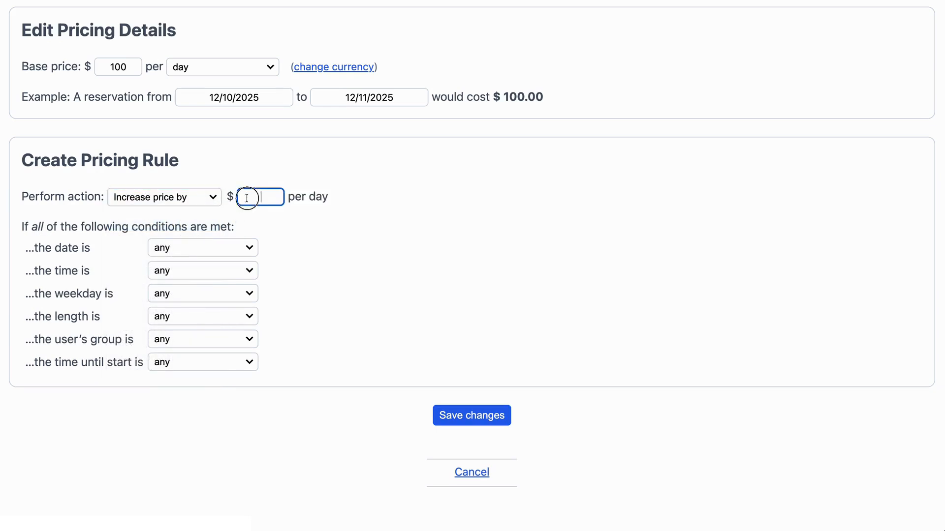
text(25)
Step: Restrict the pricing rule to the weekdays Sunday, Friday and Saturday, and save it
click(173, 294)
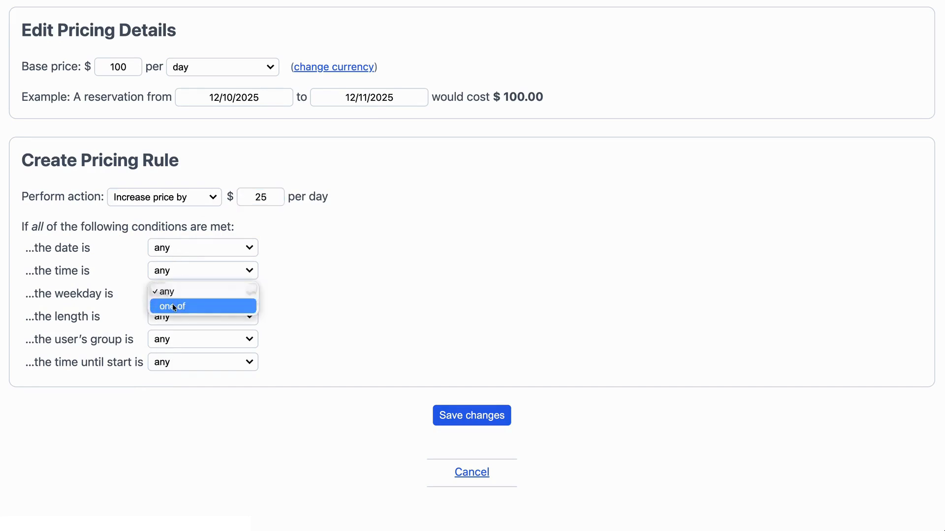
click(172, 304)
click(269, 293)
click(486, 293)
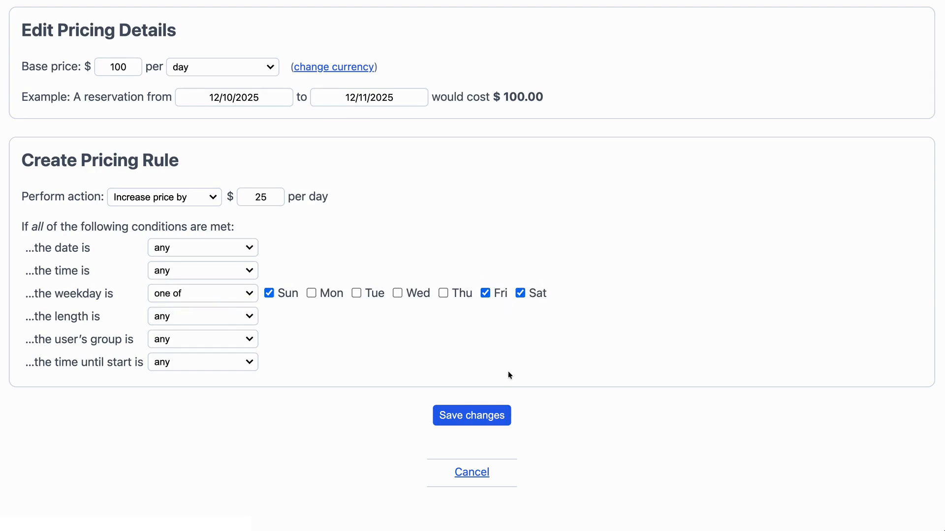
click(507, 418)
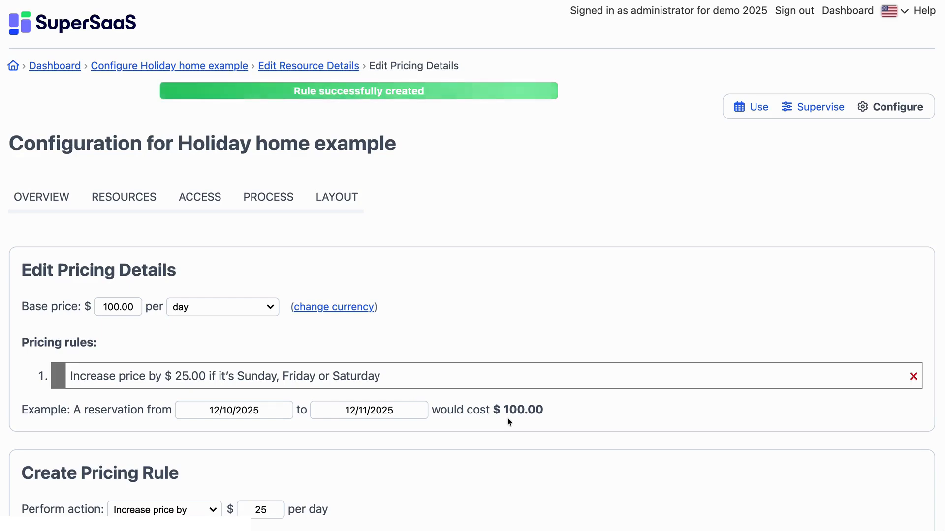
Step: Set the action of a second pricing rule to increase the price by 50%
scroll(547, 217, down, 2)
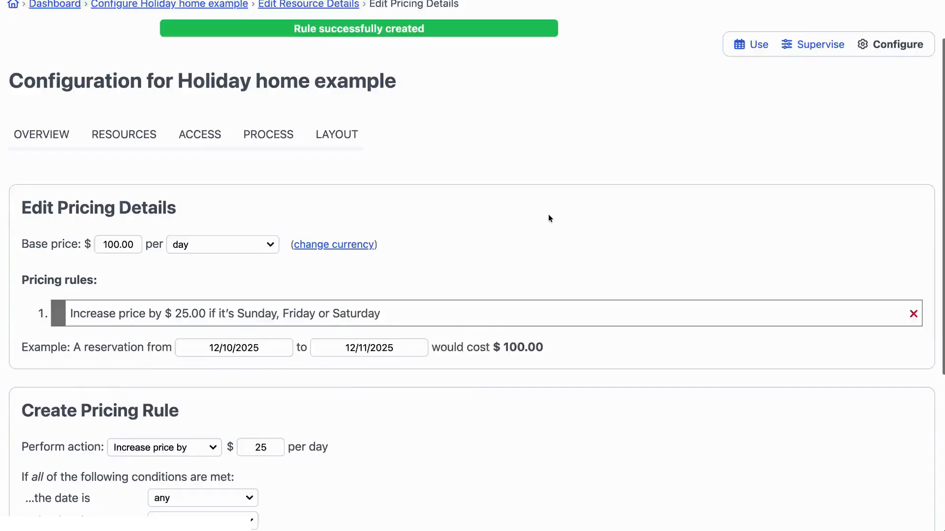
scroll(550, 218, down, 5)
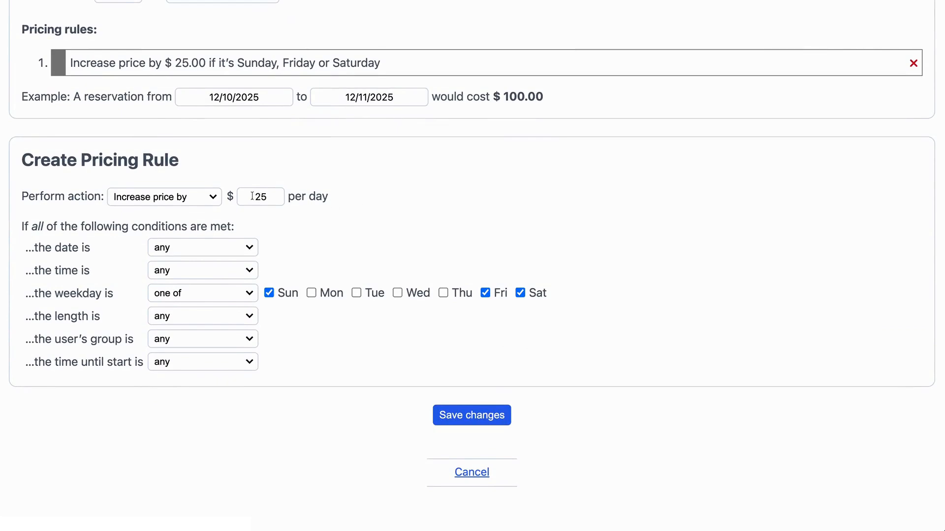
click(179, 197)
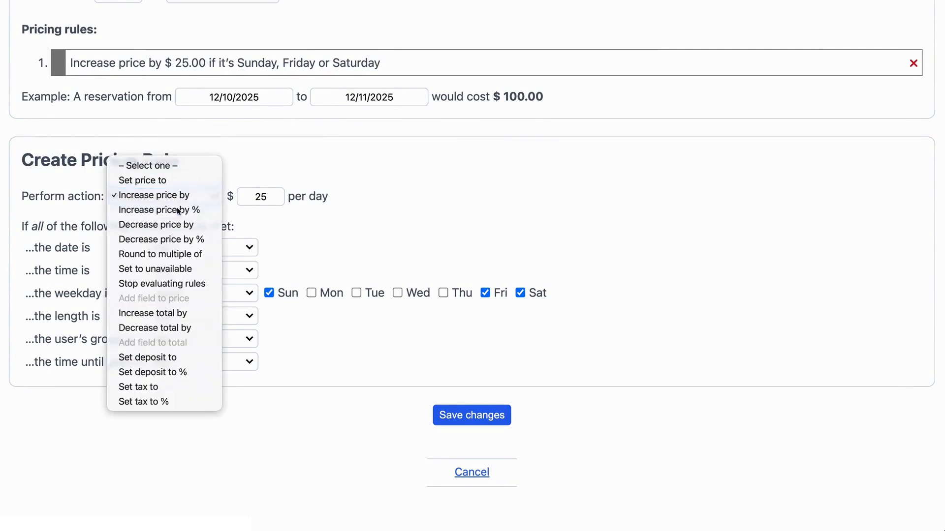
click(177, 210)
text(50)
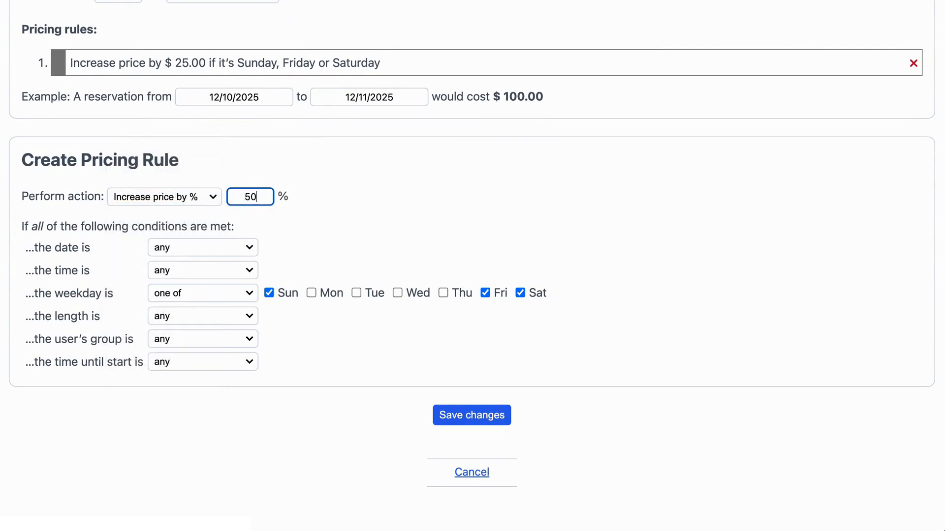
Step: Limit the second pricing rule to dates between 12/21/2025 and 1/3/2026
click(209, 248)
click(204, 261)
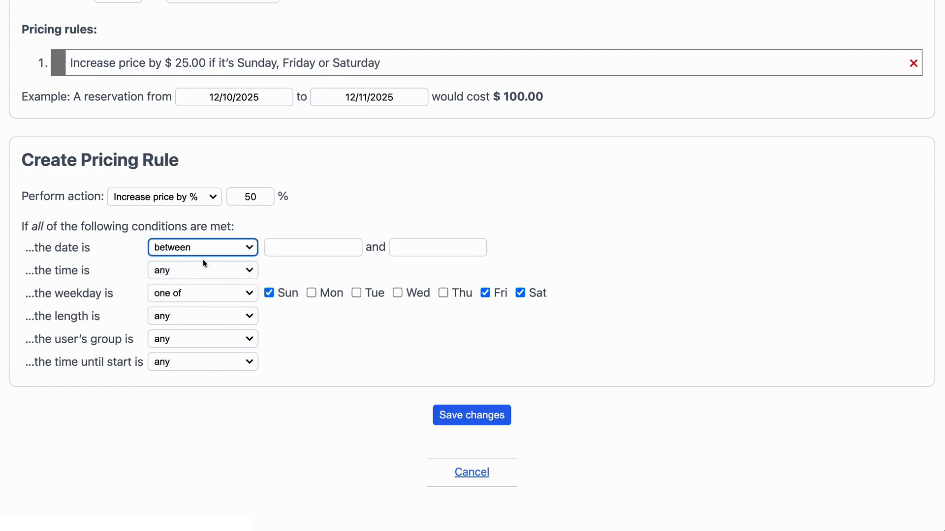
click(288, 254)
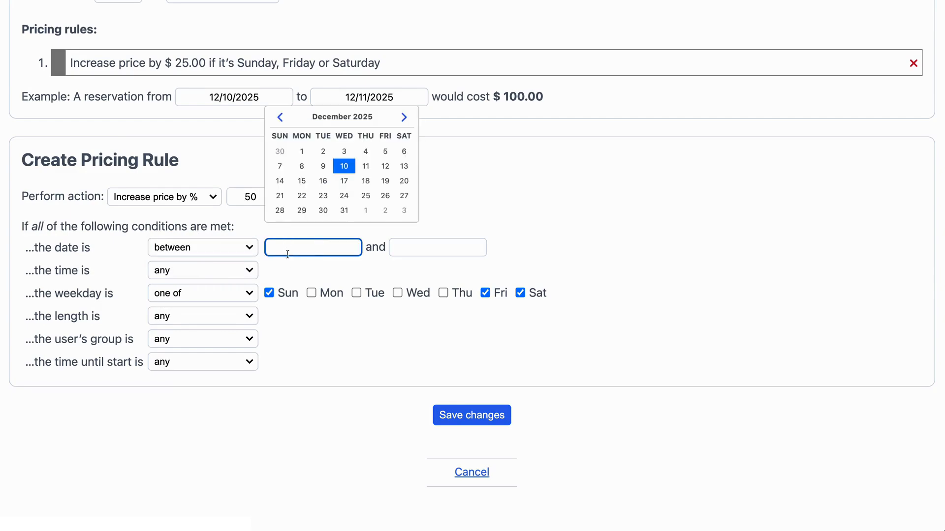
click(279, 196)
click(406, 247)
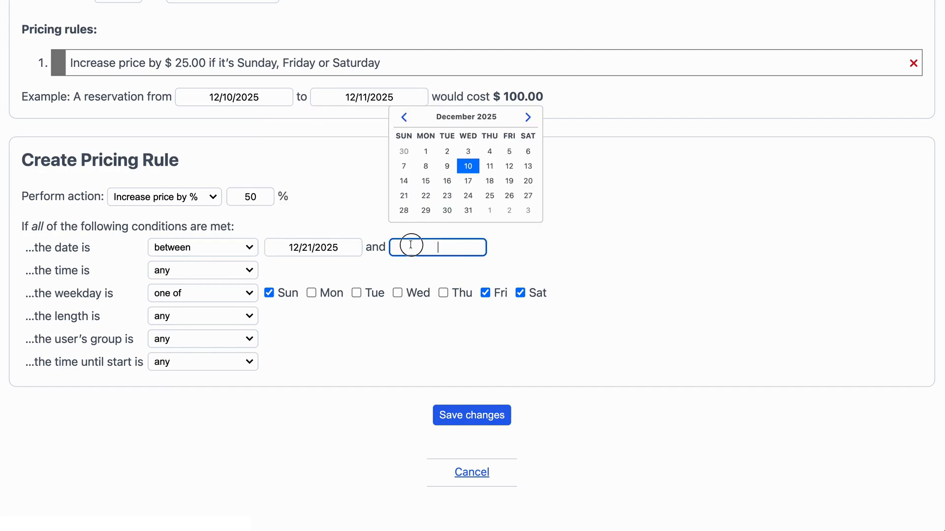
click(526, 211)
Step: Set the rule's weekday condition to any and save the second pricing rule
click(179, 293)
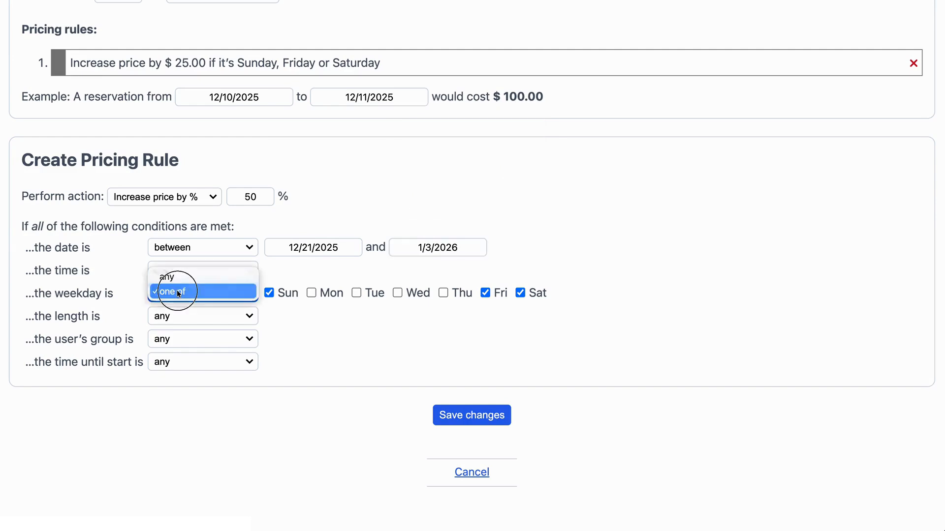
click(173, 279)
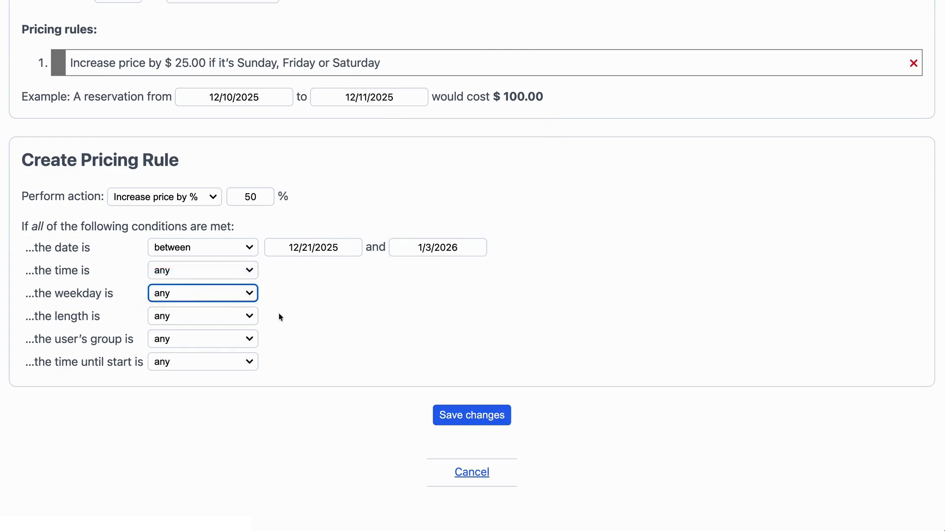
click(455, 419)
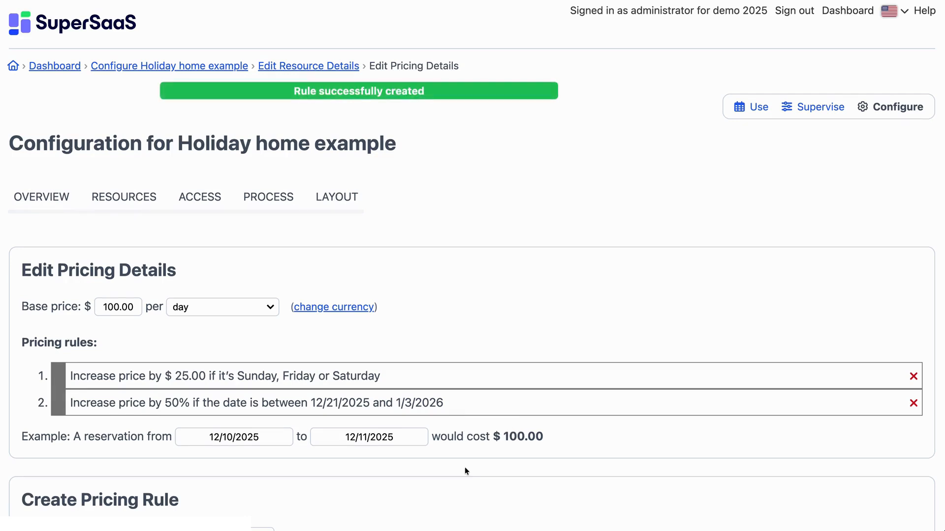
Step: Set the start date of the example reservation to 12/11/2025 to test the pricing rules
scroll(465, 467, down, 5)
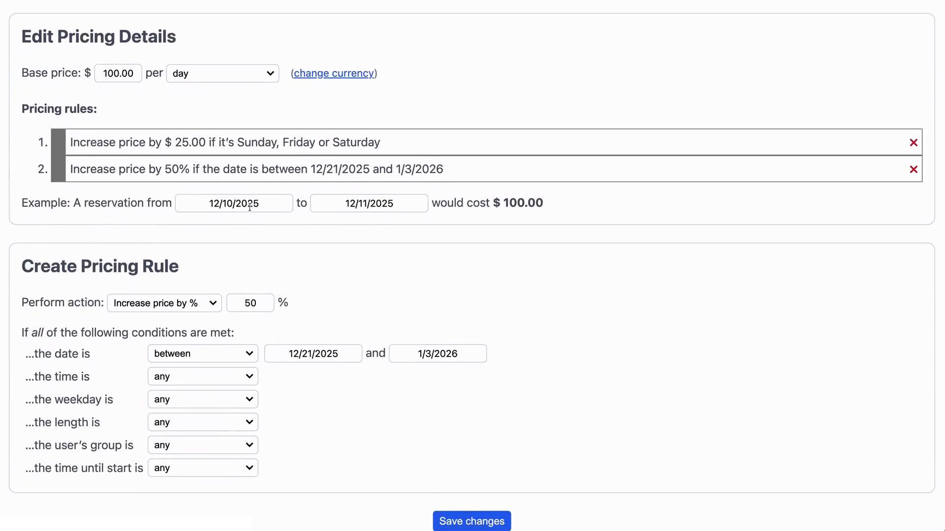
click(250, 207)
click(276, 120)
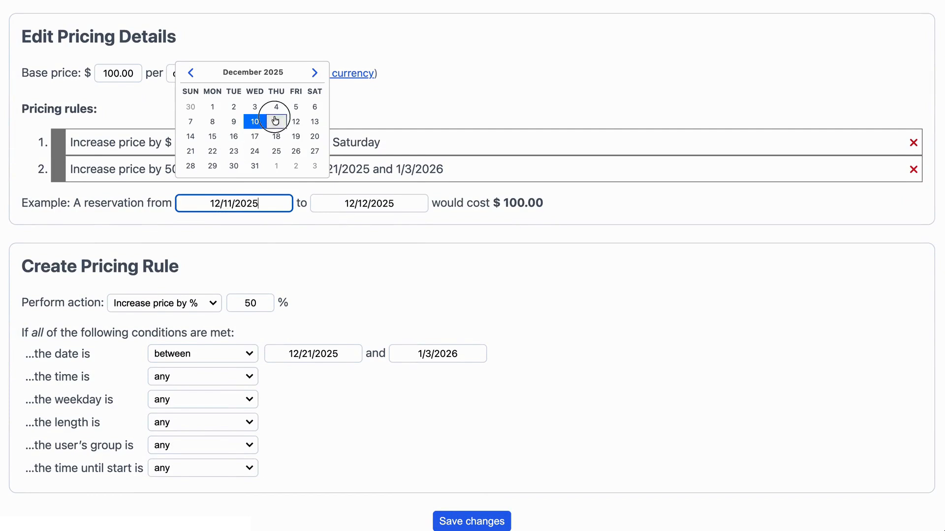
Step: Set the example reservation's end date to 12/14/2025 to check the price of a stay that includes weekend days
click(372, 203)
click(329, 139)
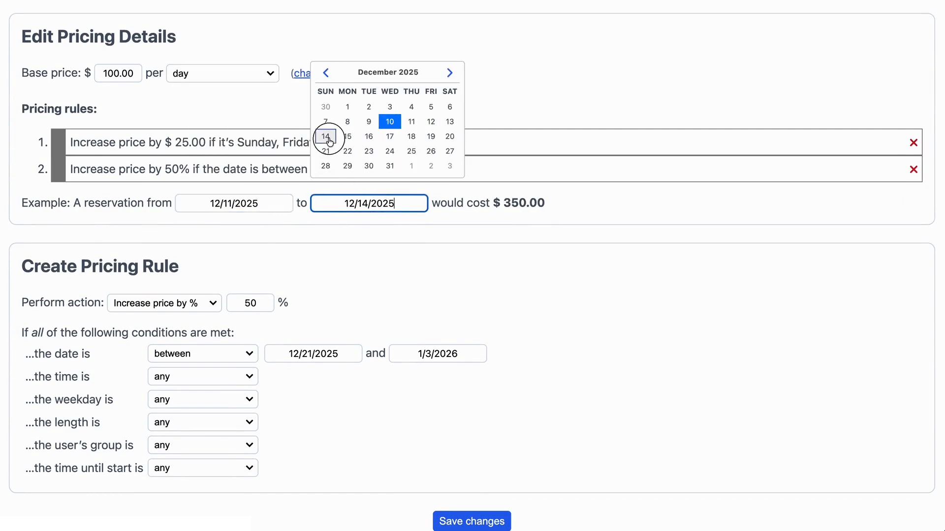
click(405, 262)
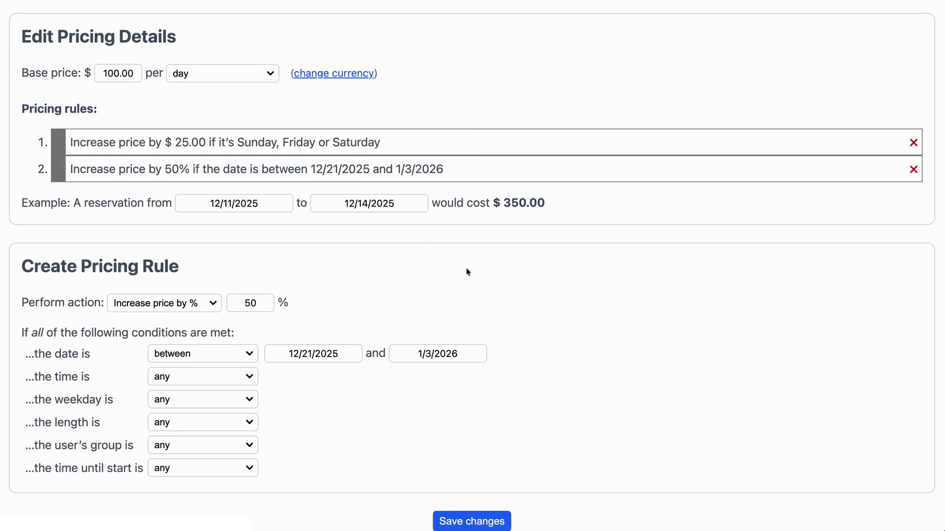
Step: Set the example reservation to run from 12/22/2025 to 12/25/2025 to check the holiday-period price
click(232, 203)
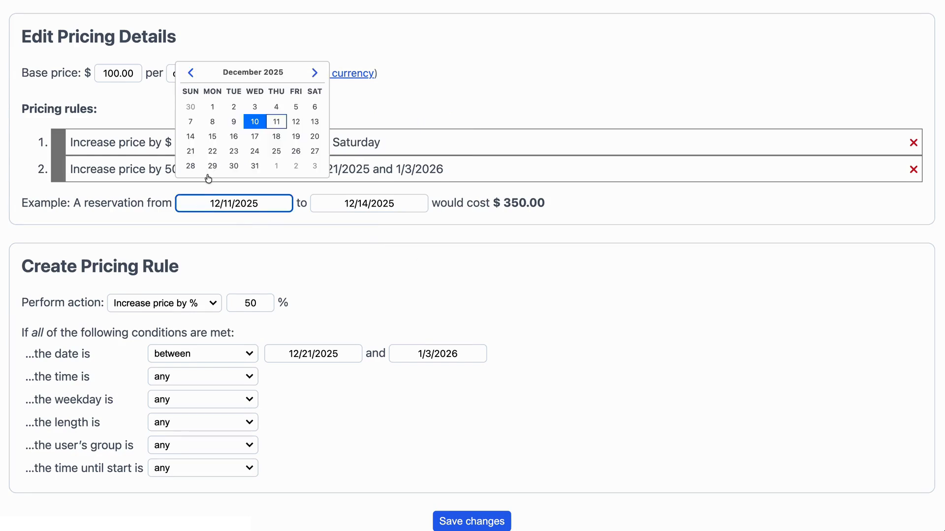
click(213, 151)
click(349, 203)
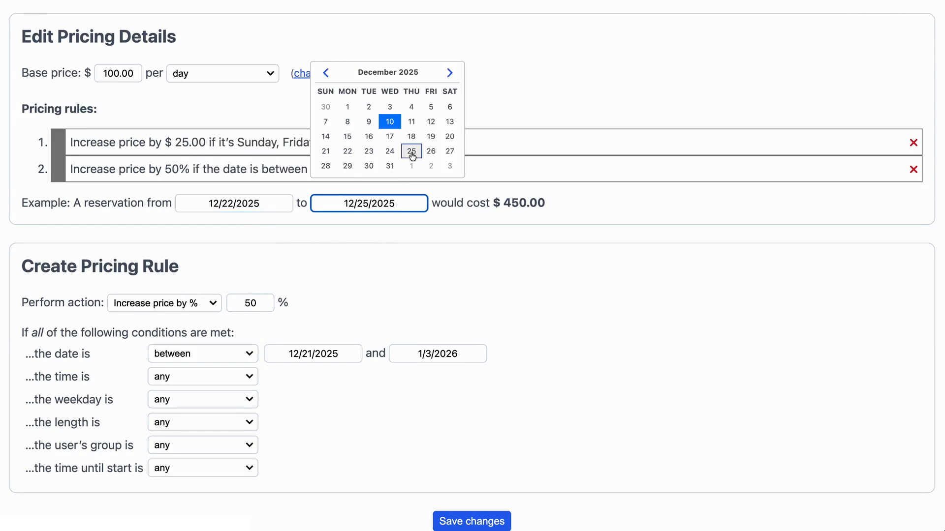
click(427, 253)
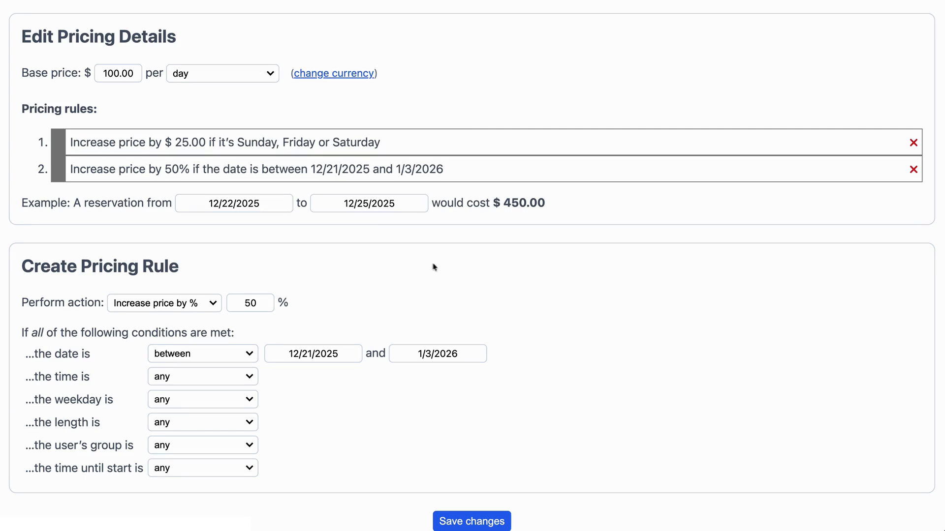
Step: Set the example reservation to run from 12/25/2025 to 12/27/2025 to check the combined weekend and holiday price
click(227, 203)
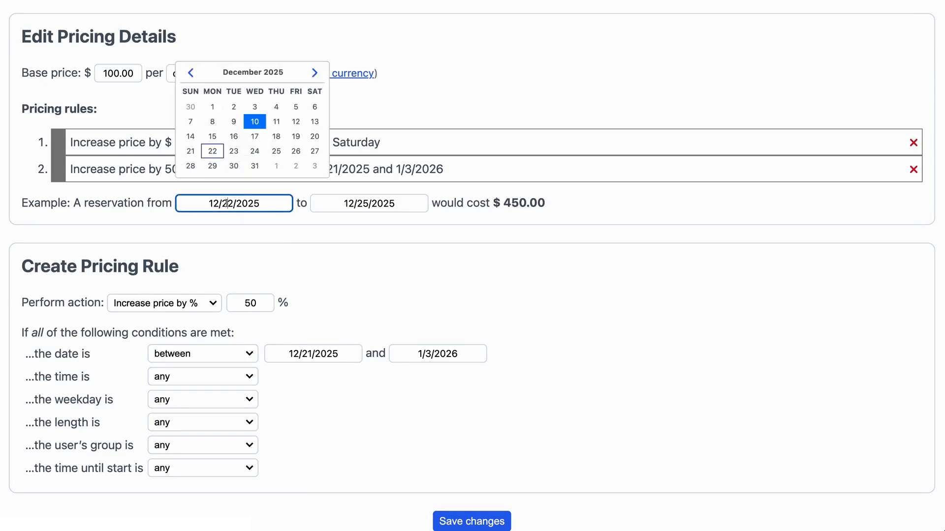
click(277, 151)
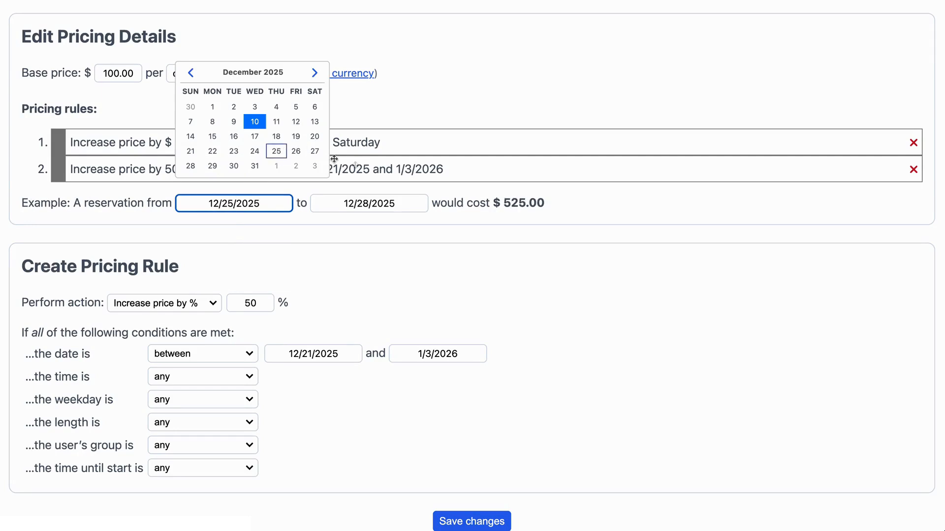
click(383, 203)
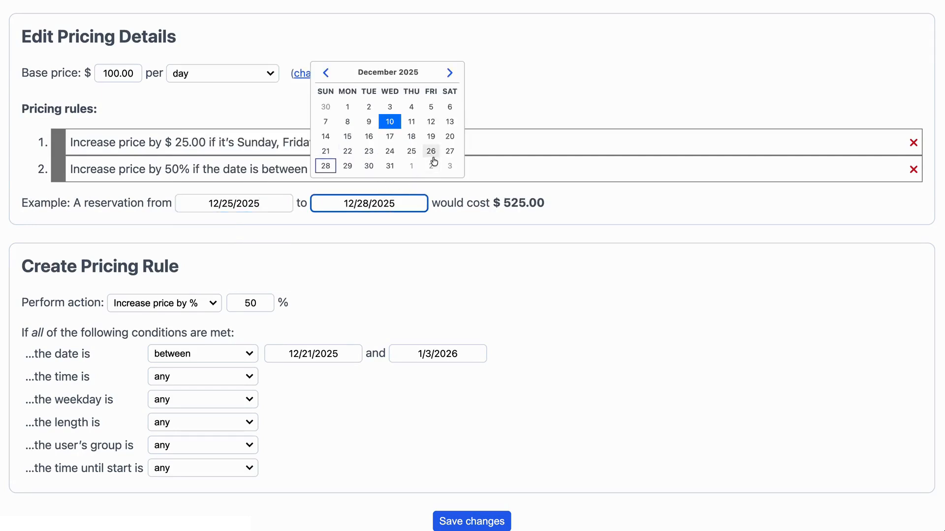
click(453, 153)
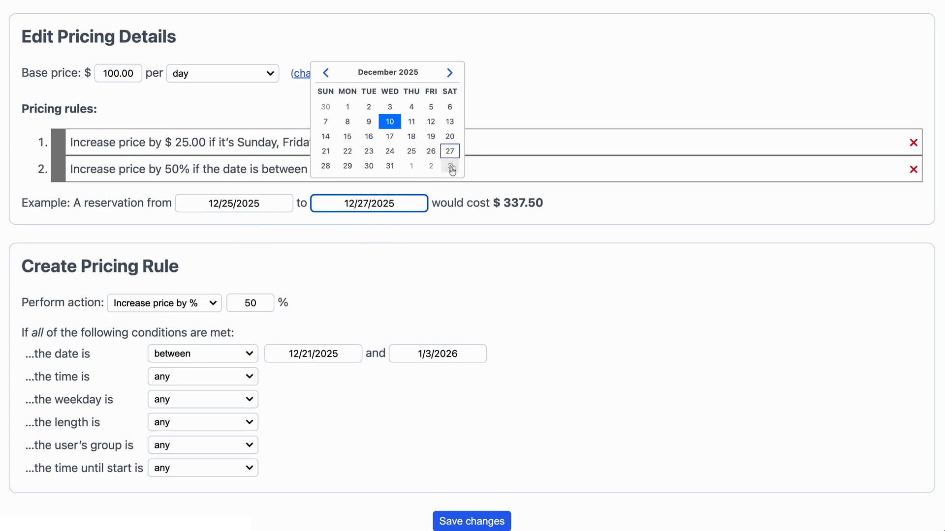
click(465, 259)
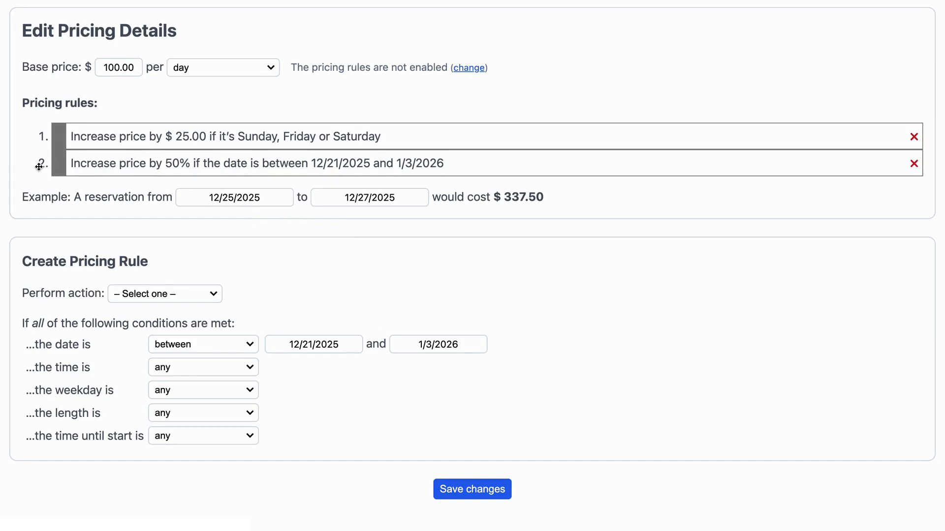
Step: Move the 50% holiday rule above the $25.00 weekend rule and save the new rule order
drag(39, 167, 30, 141)
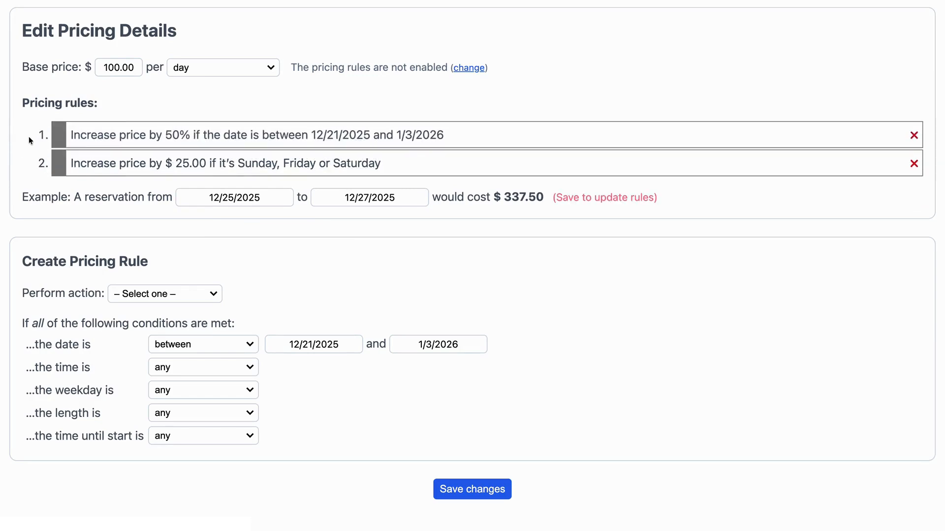
click(480, 485)
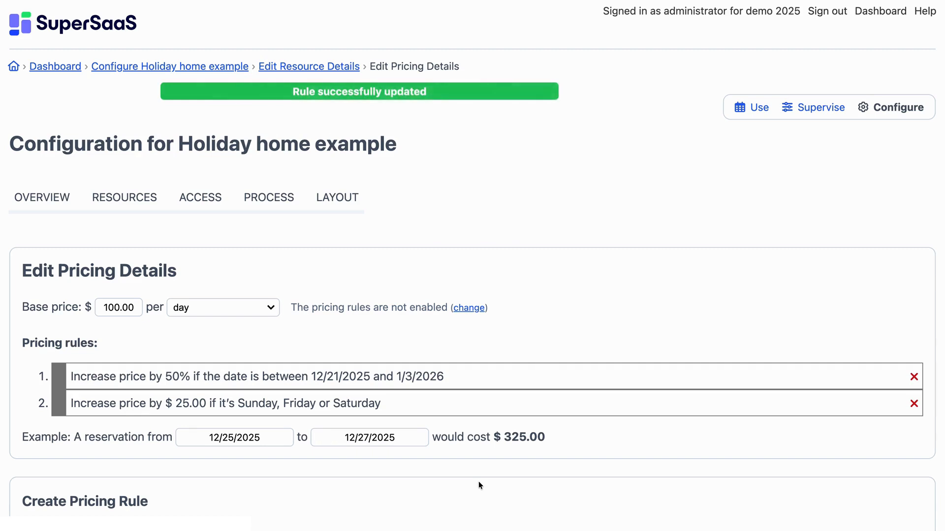
Step: Set the action of a third pricing rule to decrease the total by $50
scroll(331, 256, down, 5)
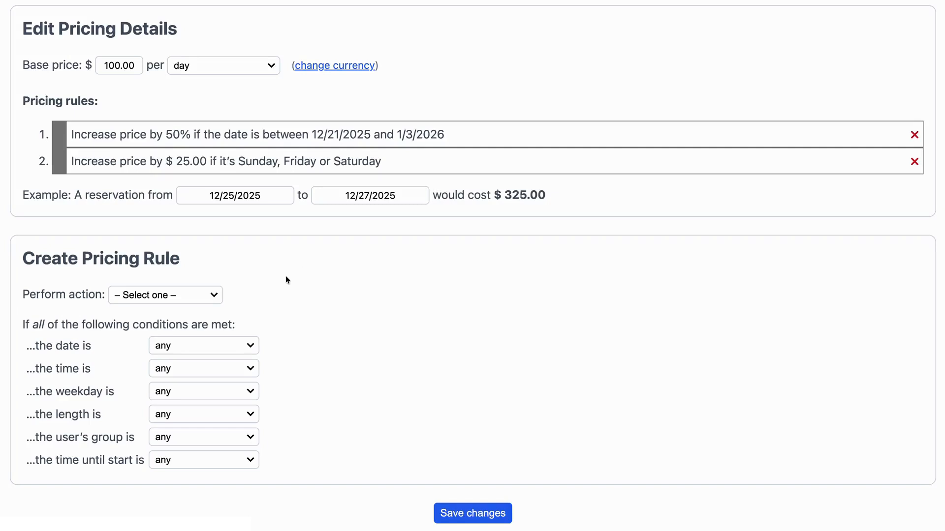
click(214, 295)
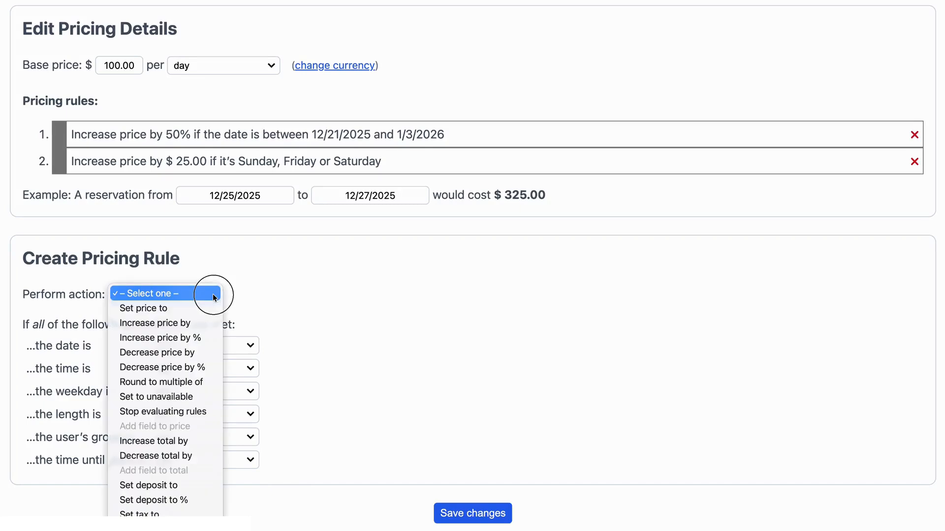
click(199, 456)
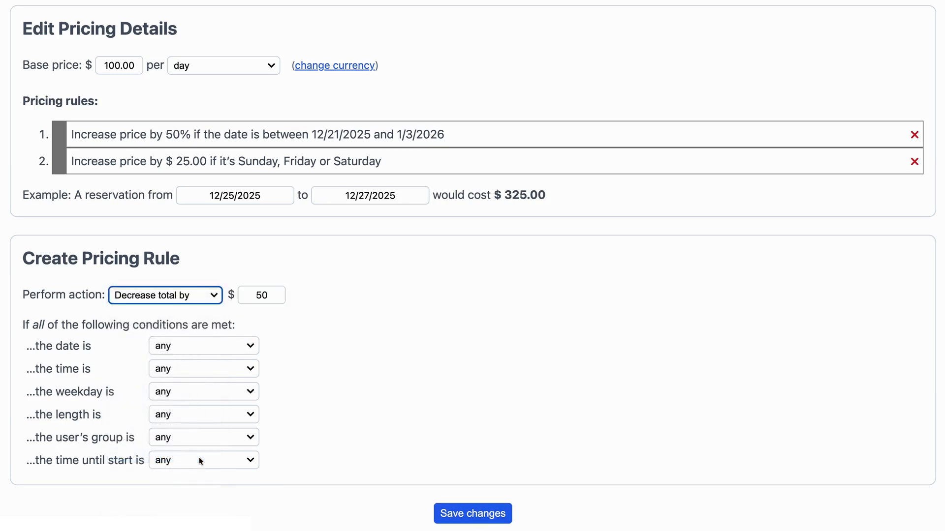
click(255, 294)
click(311, 309)
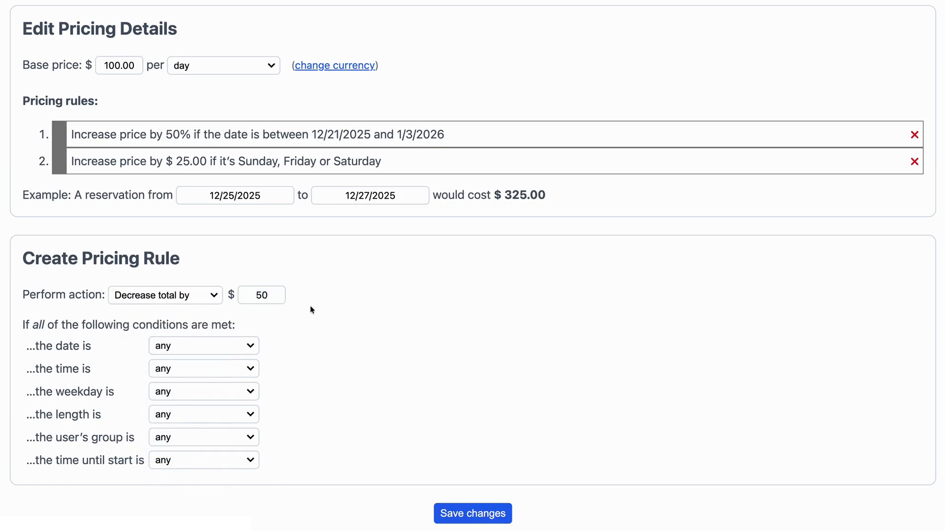
Step: Limit the third pricing rule to users whose group is equal to Members and save it
click(176, 442)
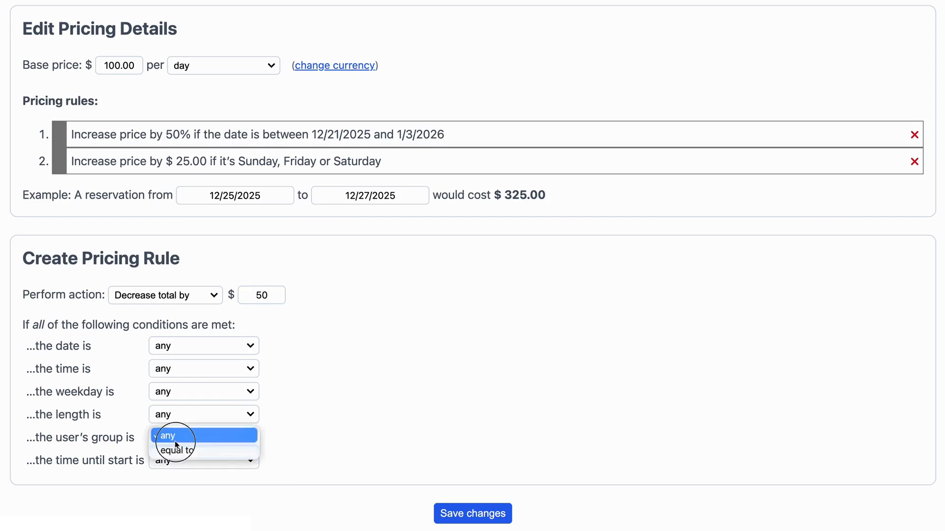
click(176, 449)
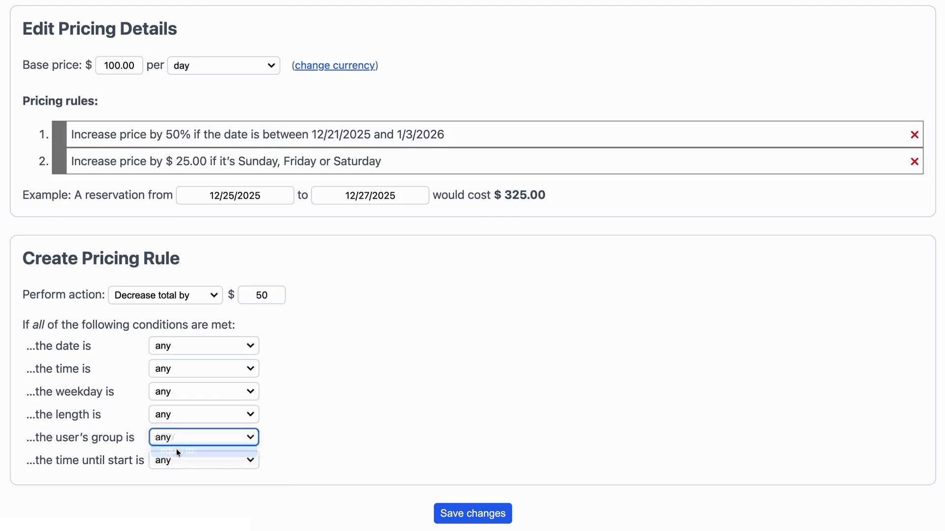
click(275, 440)
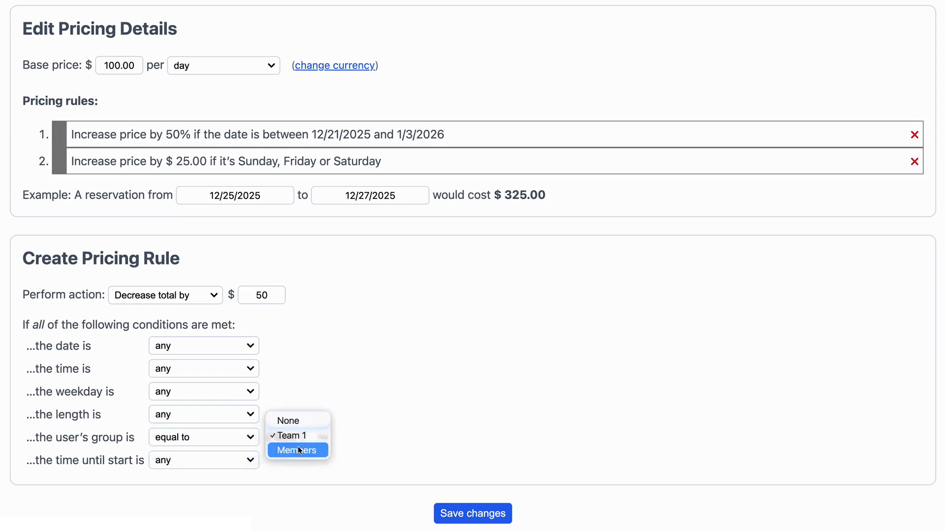
click(298, 449)
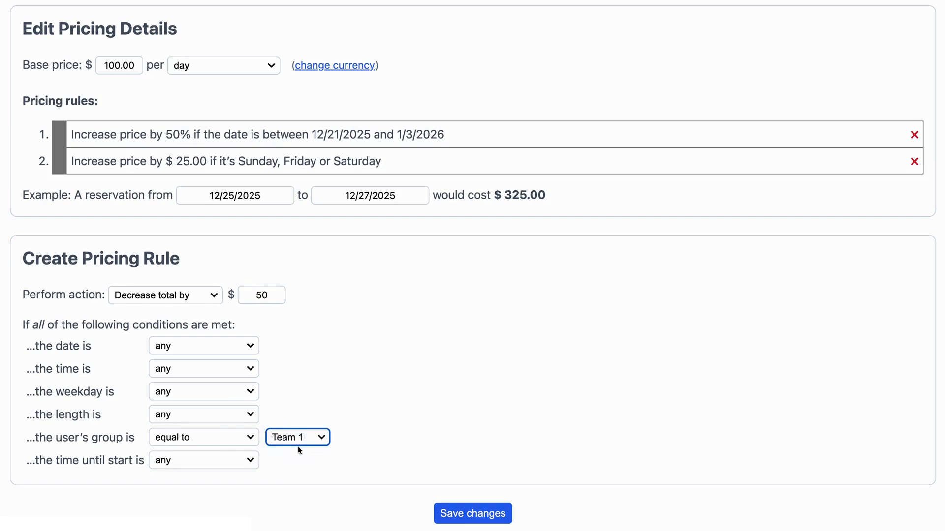
click(458, 515)
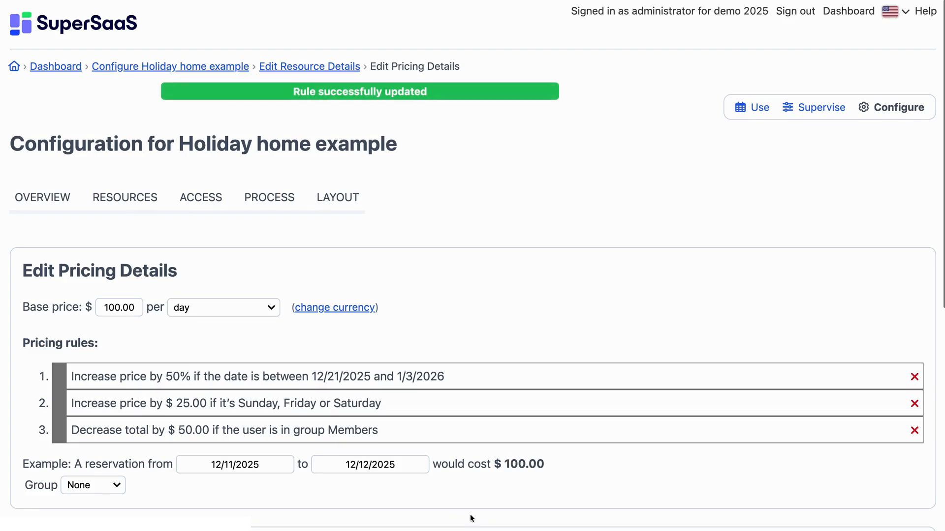
Step: Set the action of a fourth pricing rule to decrease the price by 10%
scroll(470, 515, down, 1)
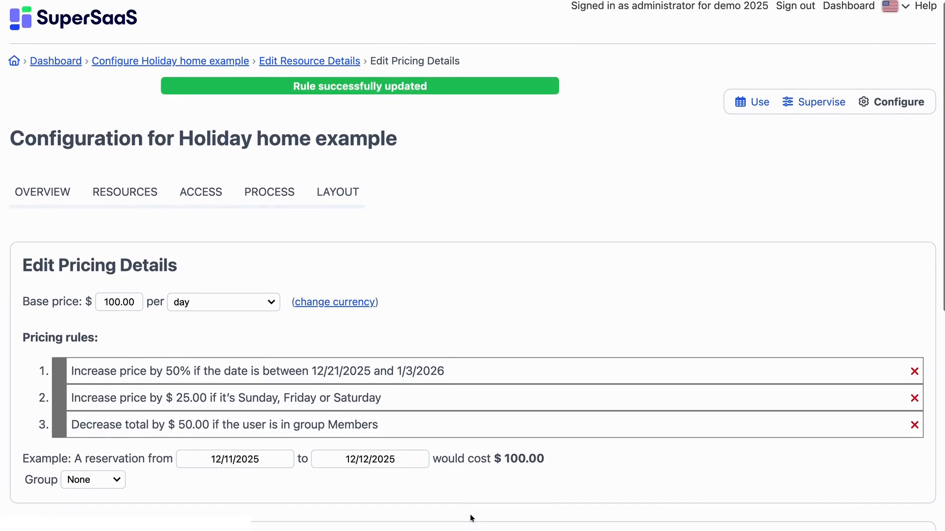
scroll(470, 514, down, 4)
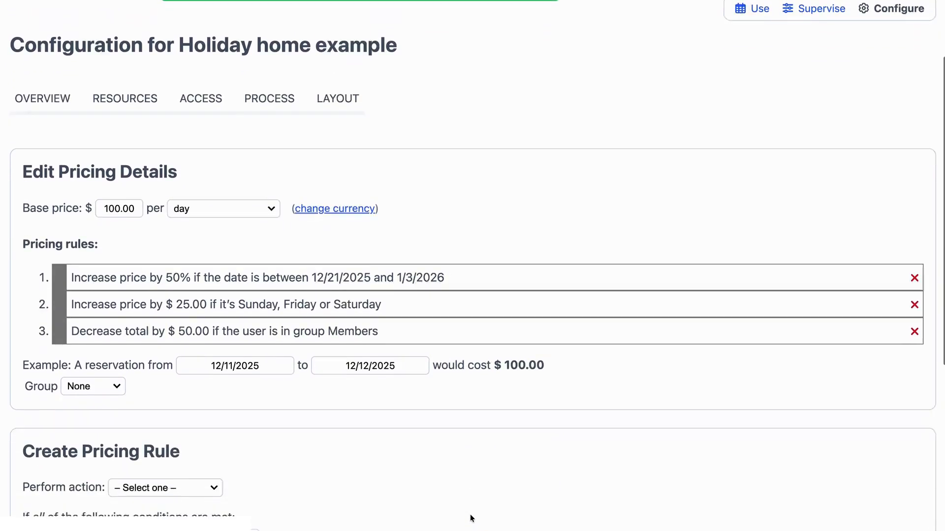
scroll(471, 514, down, 6)
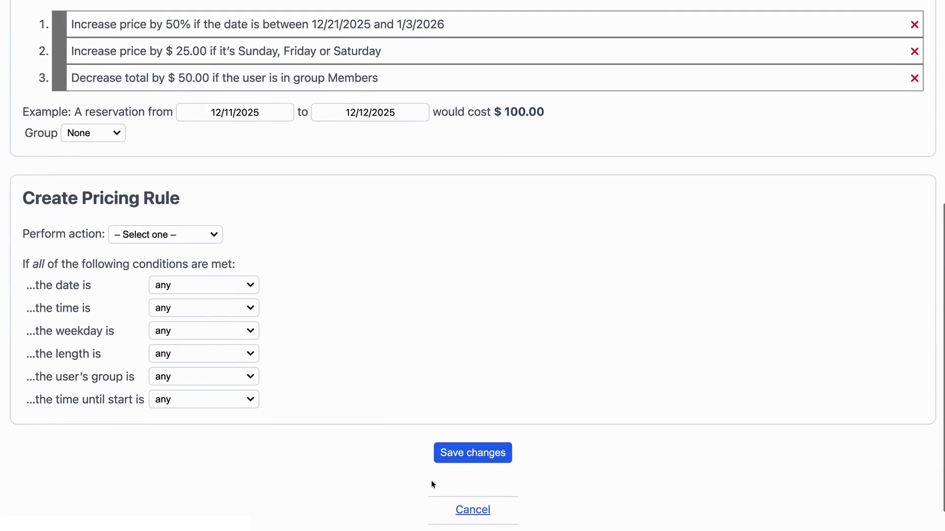
click(160, 236)
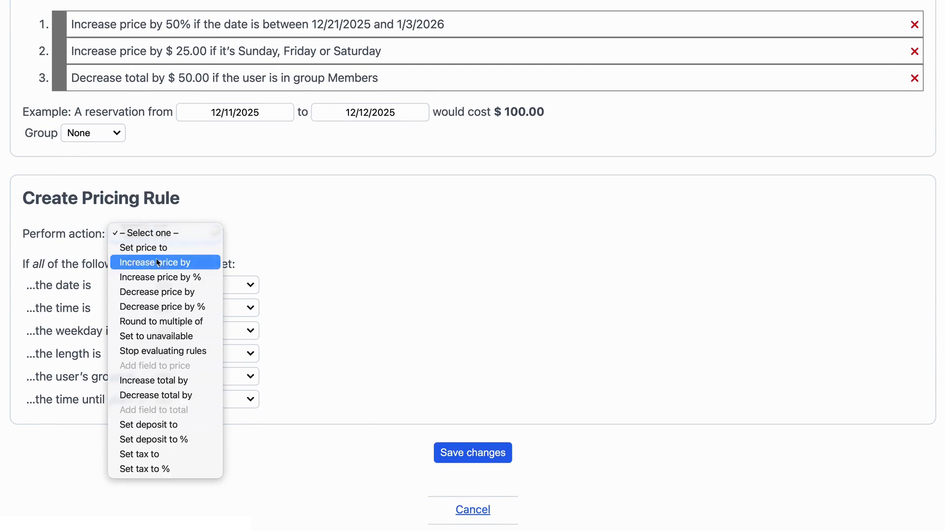
click(164, 306)
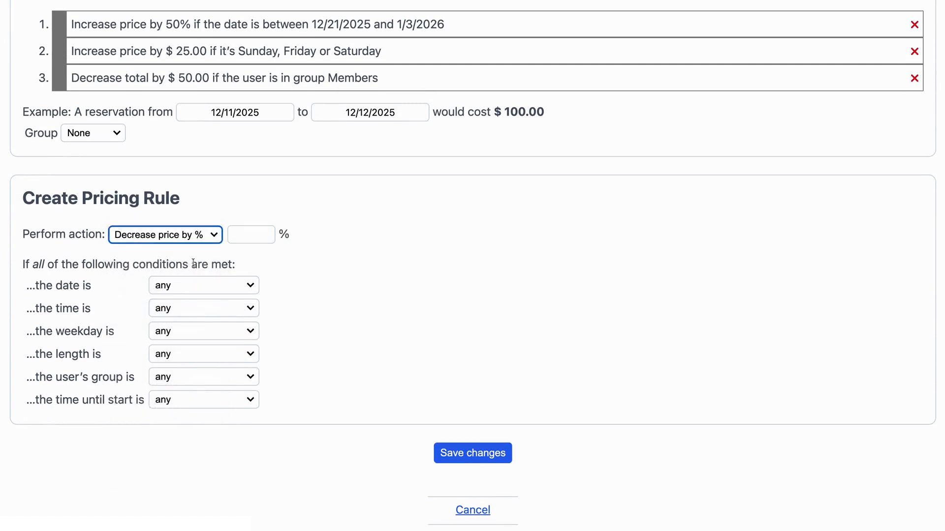
key(Tab)
text(10)
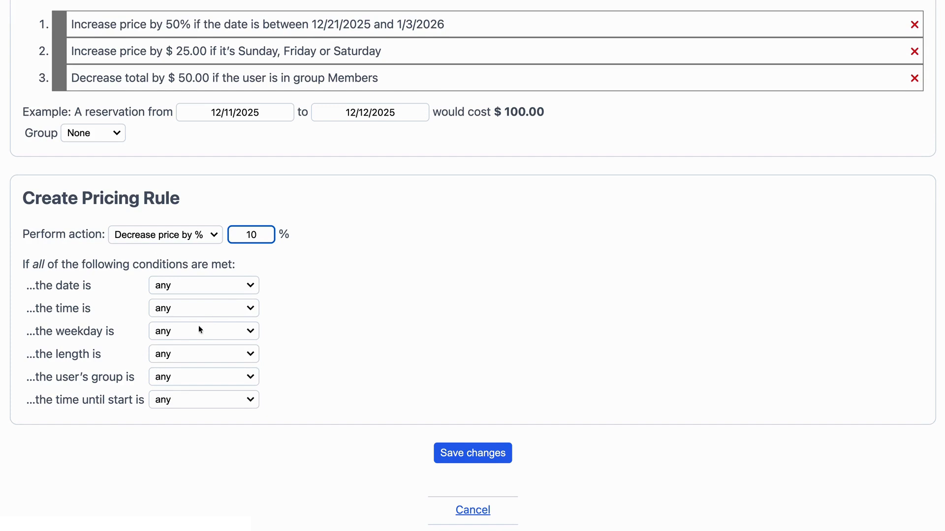
Step: Limit the fourth pricing rule to lengths equal to or more than 14 days and save it
click(175, 356)
click(184, 393)
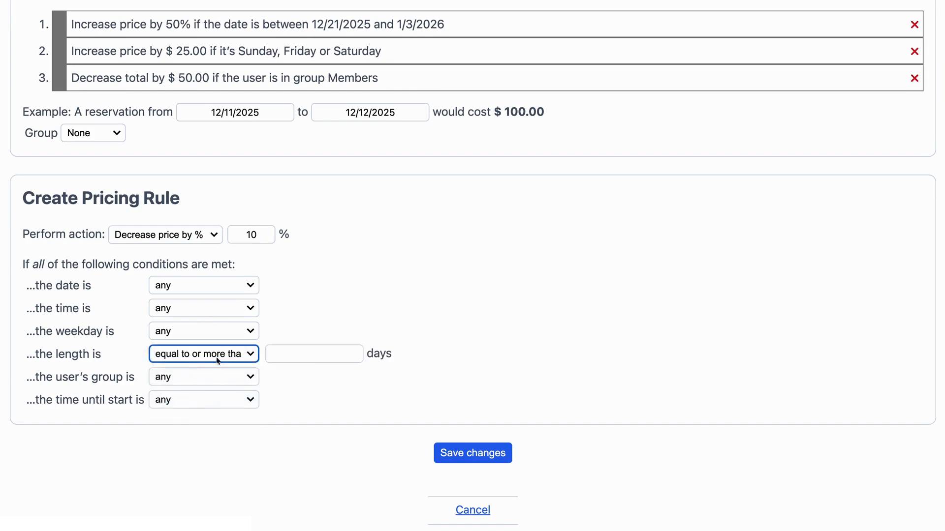
key(Tab)
text(14)
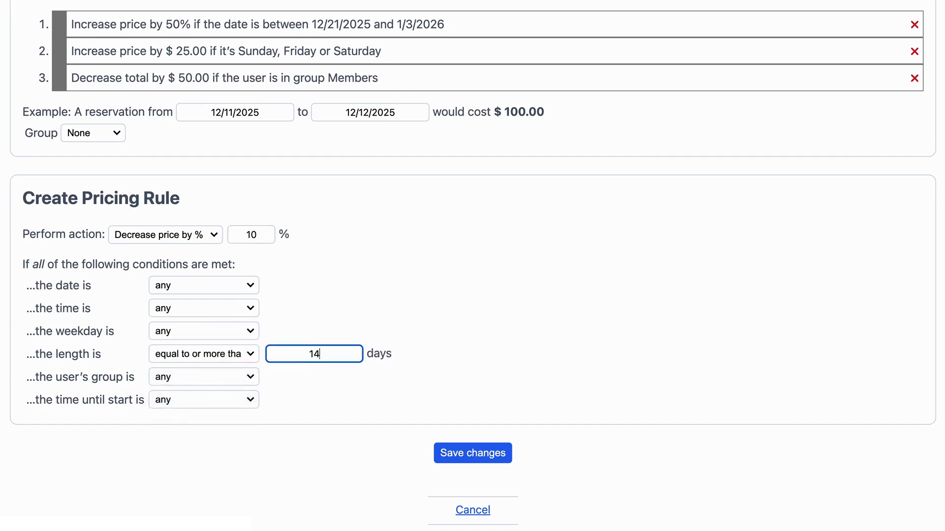
click(507, 465)
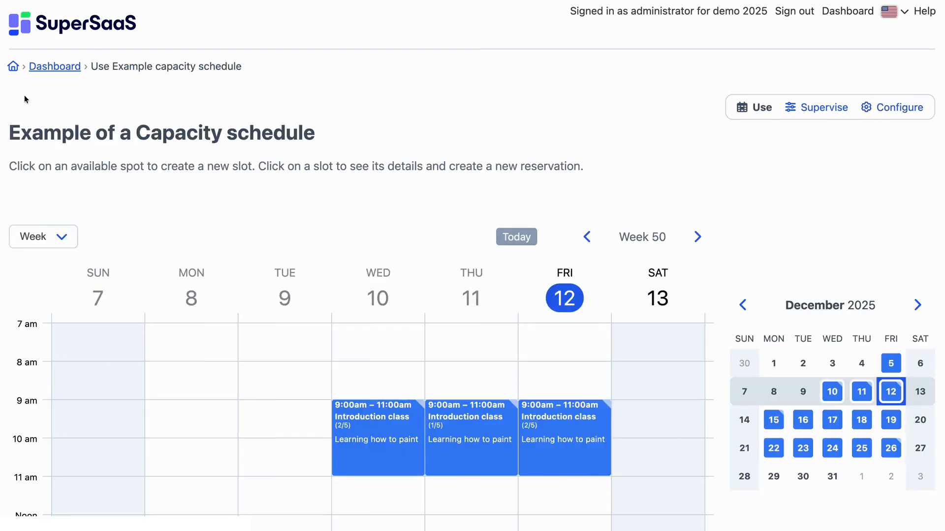
Step: In the example capacity schedule, open Thursday 12/11's Introduction class slot and bring up its new reservation form to view the pricing
drag(138, 129, 350, 148)
scroll(394, 226, down, 1)
scroll(393, 223, down, 2)
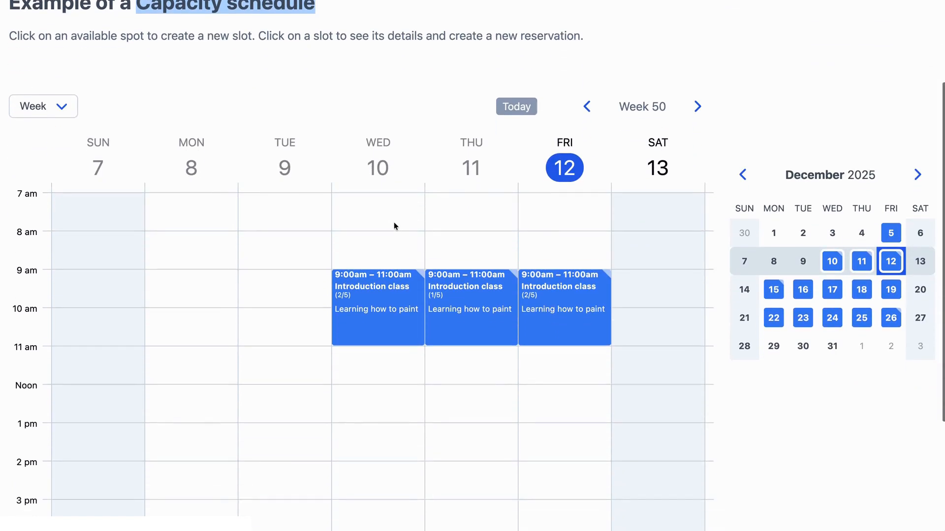
click(485, 295)
drag(518, 295, 272, 120)
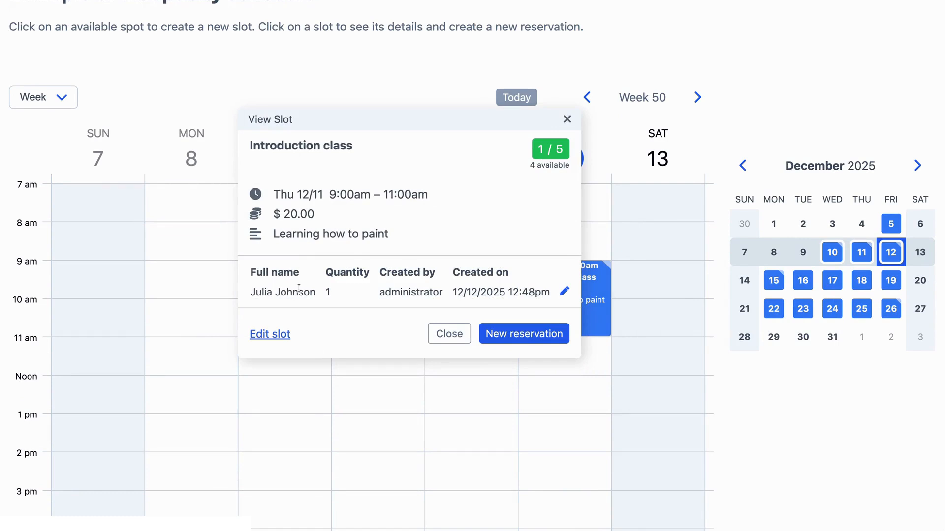
click(484, 339)
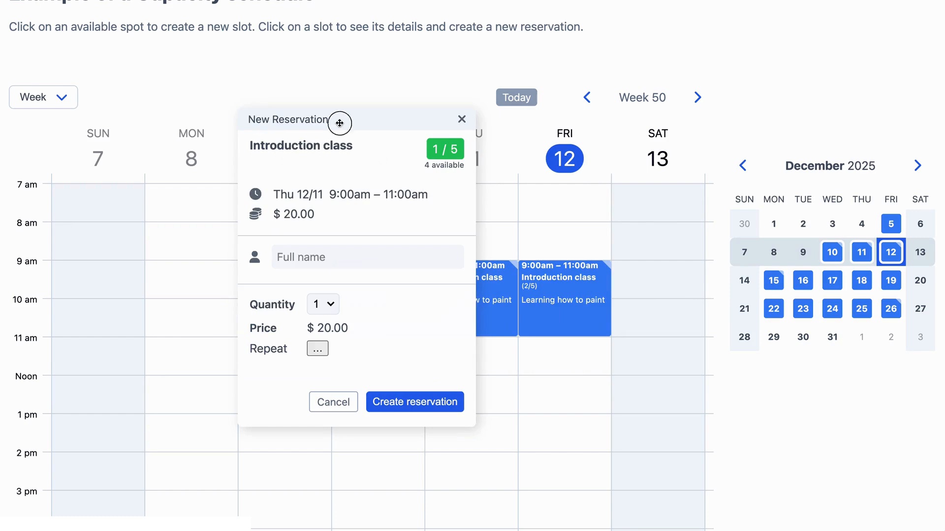
drag(338, 120, 344, 103)
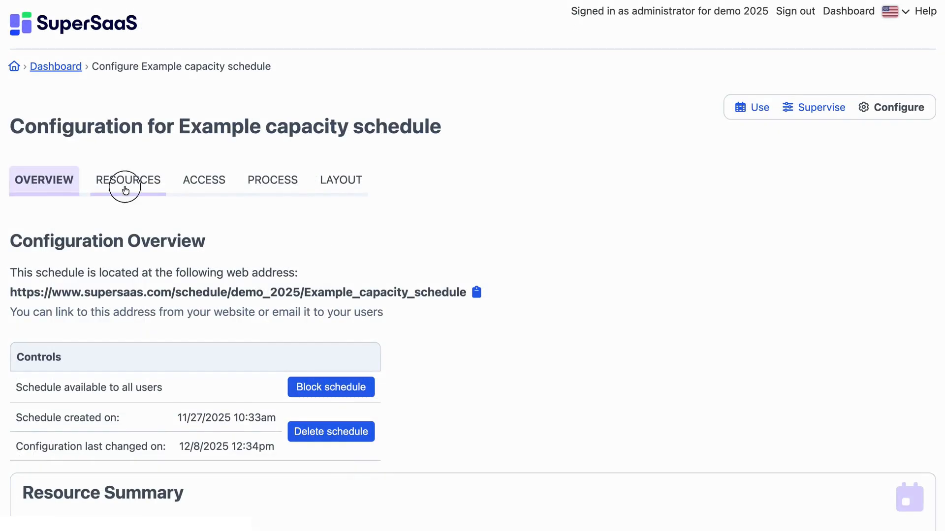
Step: In the capacity schedule's resource settings, add a price field to the new slot dialog, set the default price to $40, and save
click(125, 189)
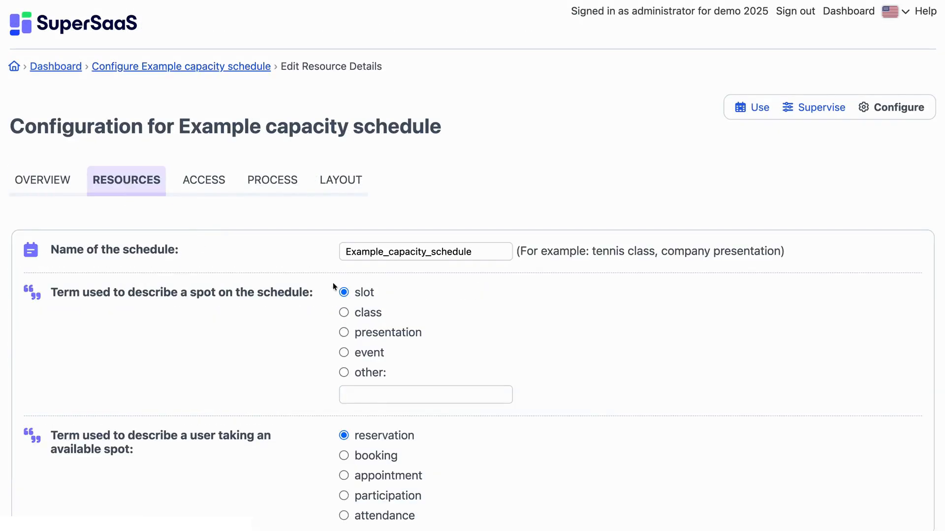
scroll(370, 343, down, 10)
scroll(370, 342, down, 5)
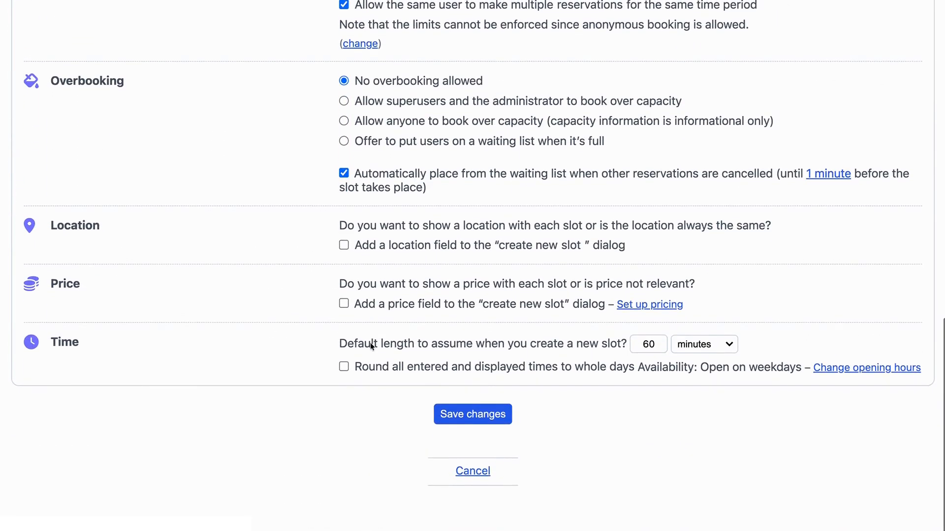
click(344, 307)
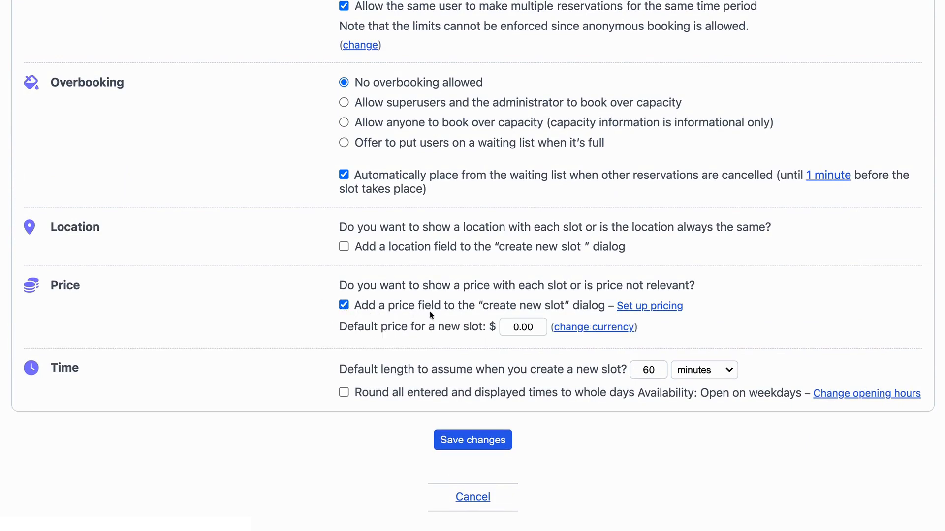
double_click(519, 328)
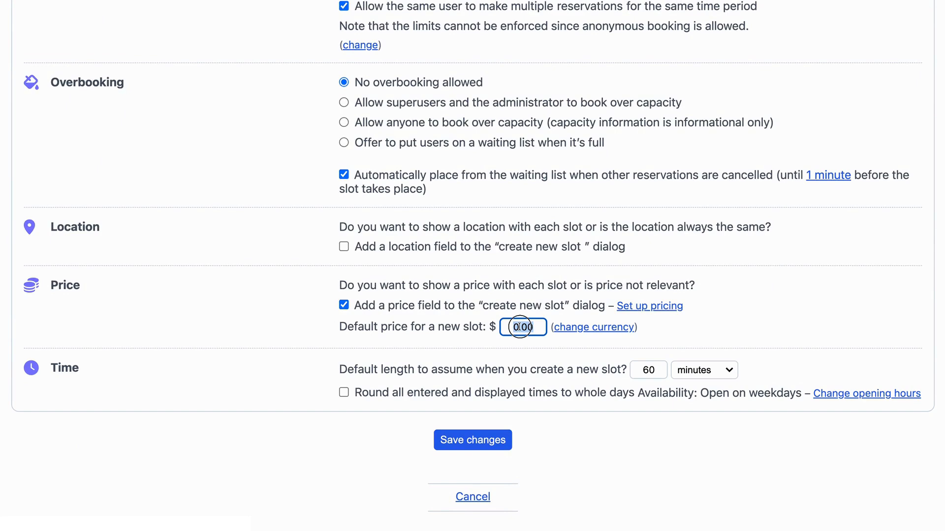
text(40)
click(510, 448)
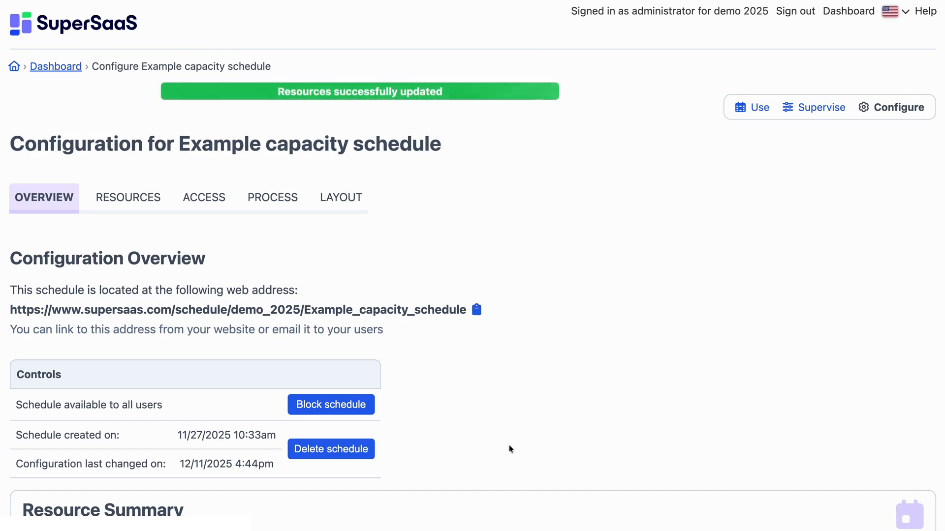
Step: Open the pricing rule setup for the example capacity schedule
click(136, 195)
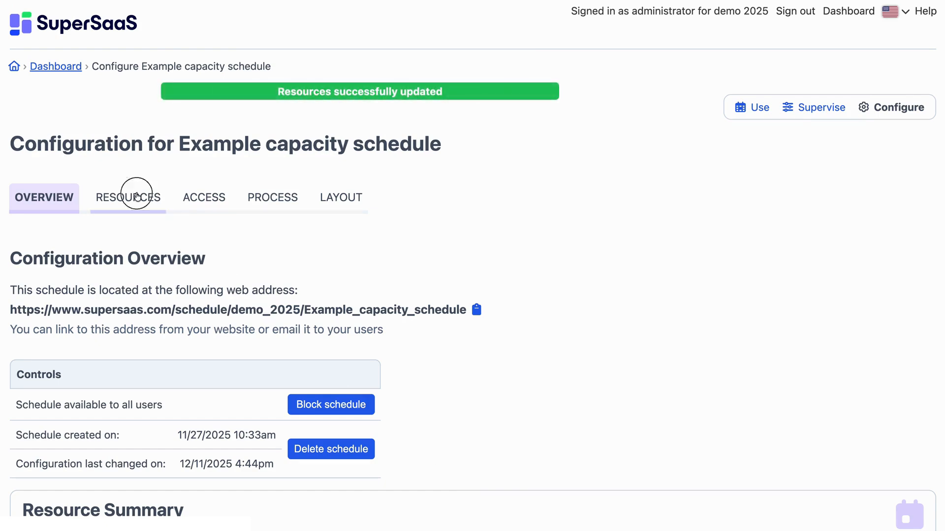
scroll(507, 466, down, 15)
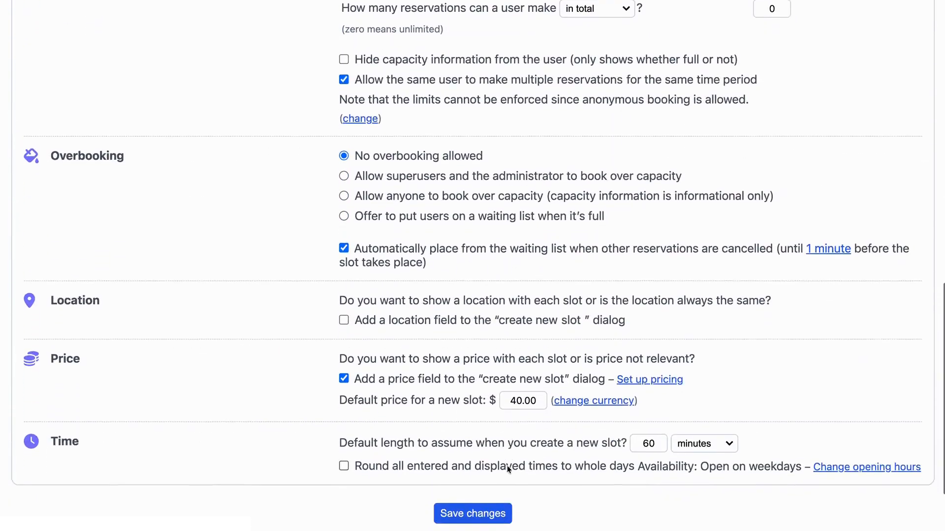
scroll(507, 466, down, 2)
click(660, 280)
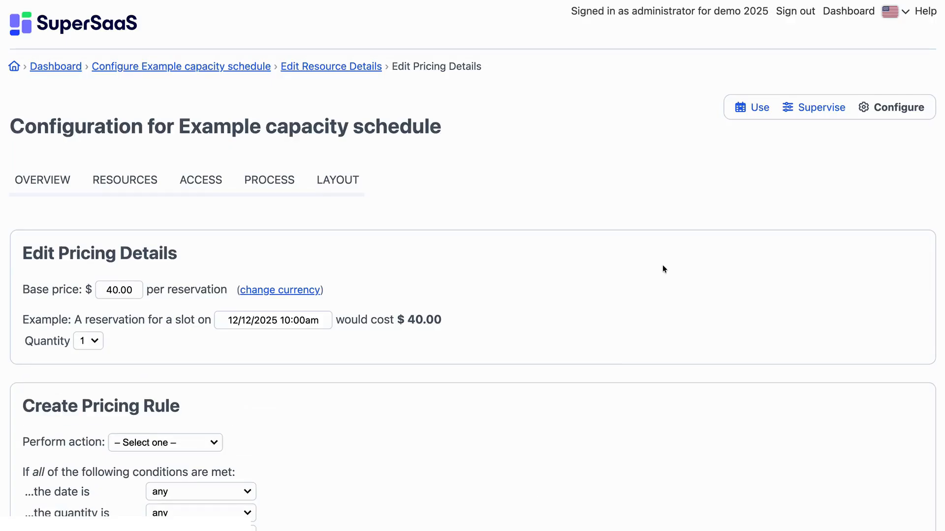
scroll(584, 295, down, 5)
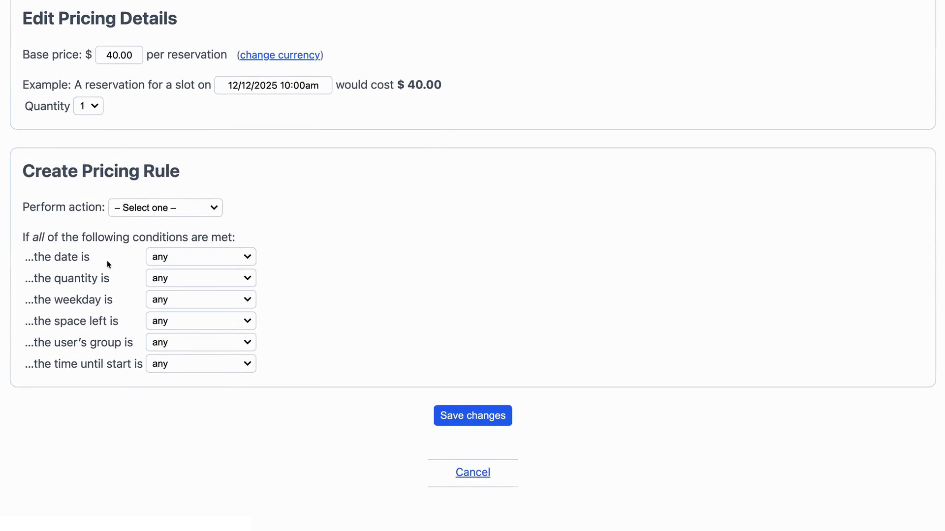
click(169, 279)
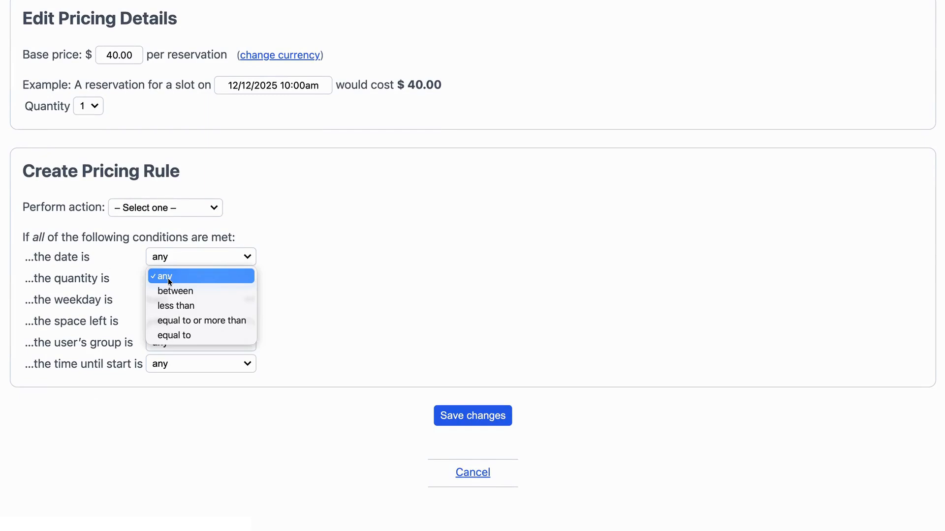
click(168, 280)
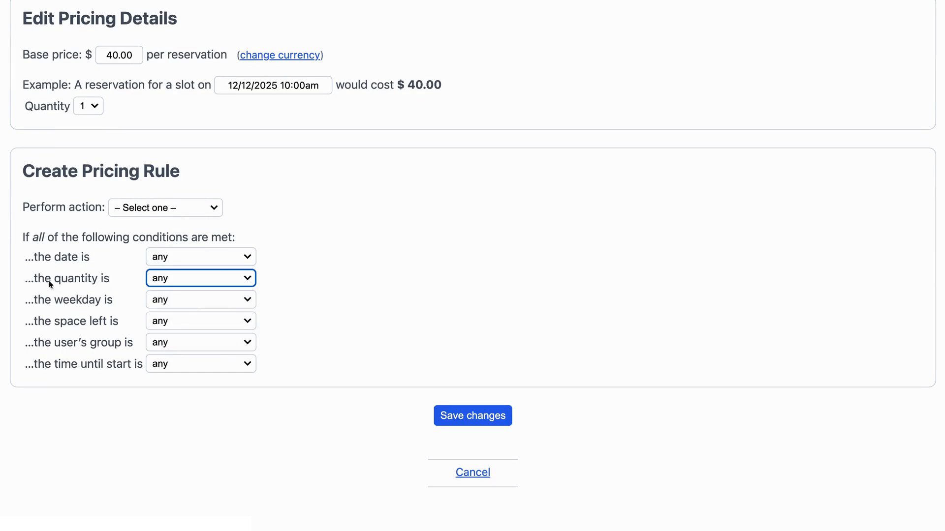
click(150, 320)
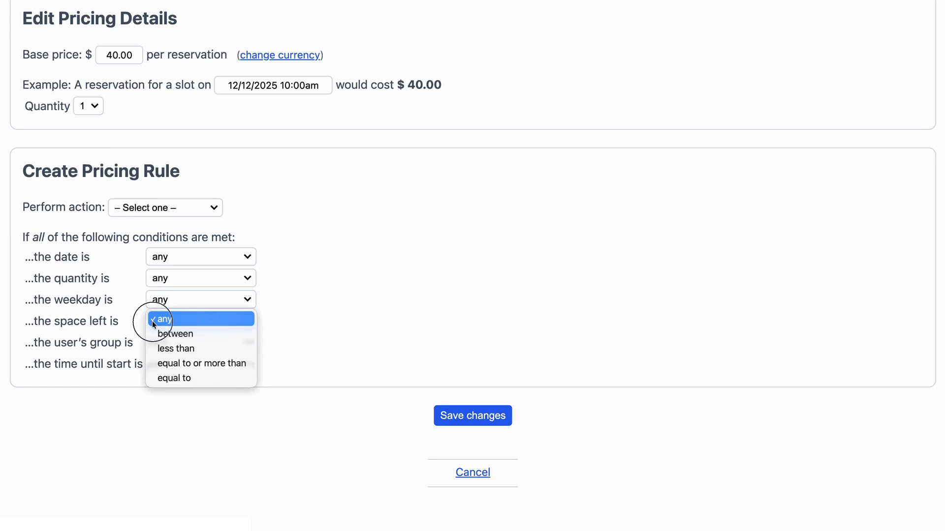
click(147, 212)
Step: Set the action of the capacity schedule's pricing rule to decrease the price by 25%
click(148, 209)
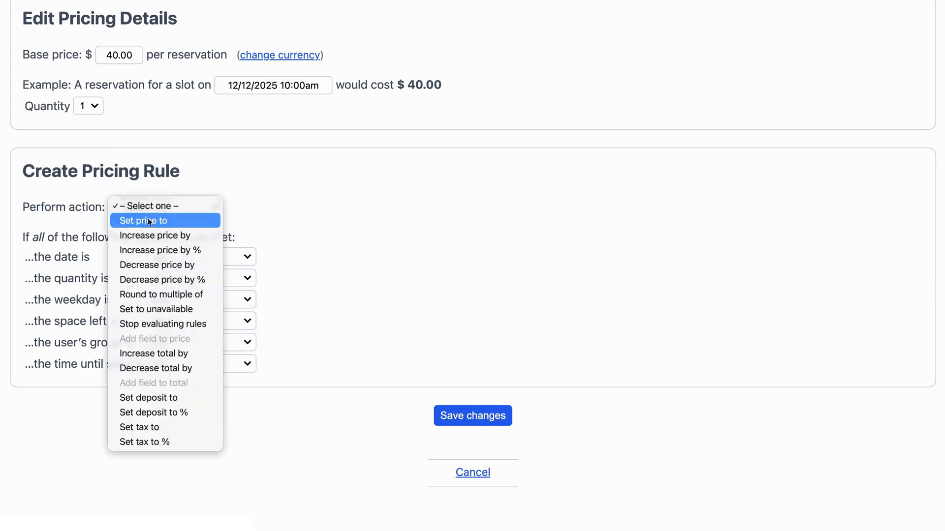
click(169, 280)
click(249, 207)
text(25)
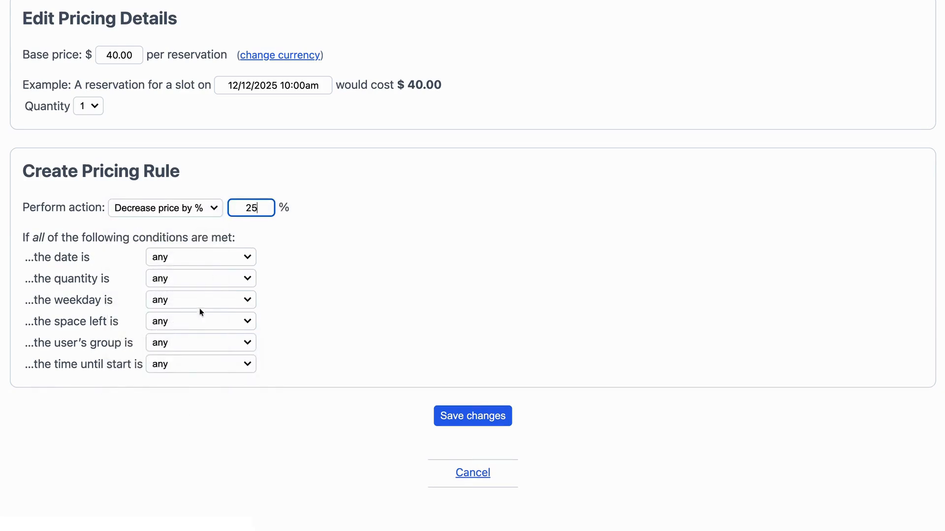
Step: Limit the rule to space left equal to or more than 8 reservations and save it
click(199, 321)
click(202, 364)
click(291, 319)
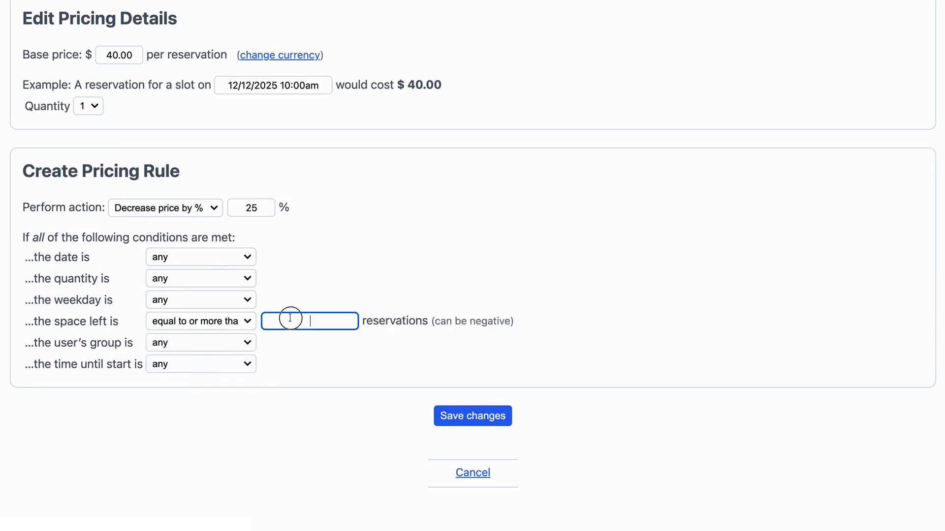
text(8)
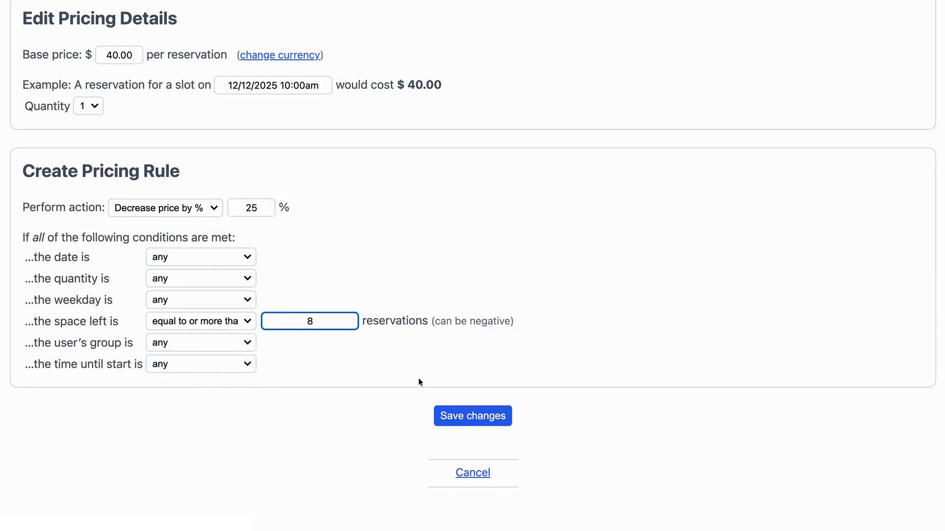
click(463, 417)
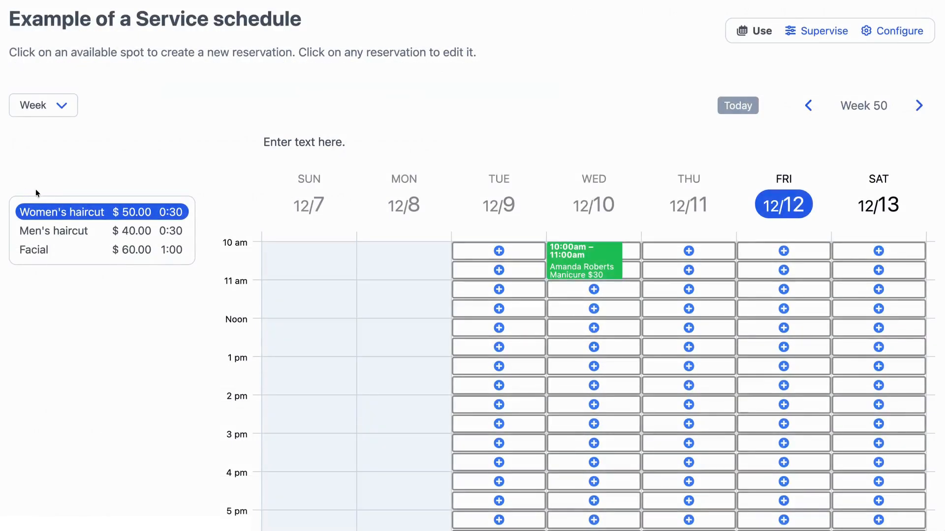
Step: In the example Service schedule, select Men's haircut and Facial to compare their availability, and open an afternoon slot on Friday 12/12
click(48, 236)
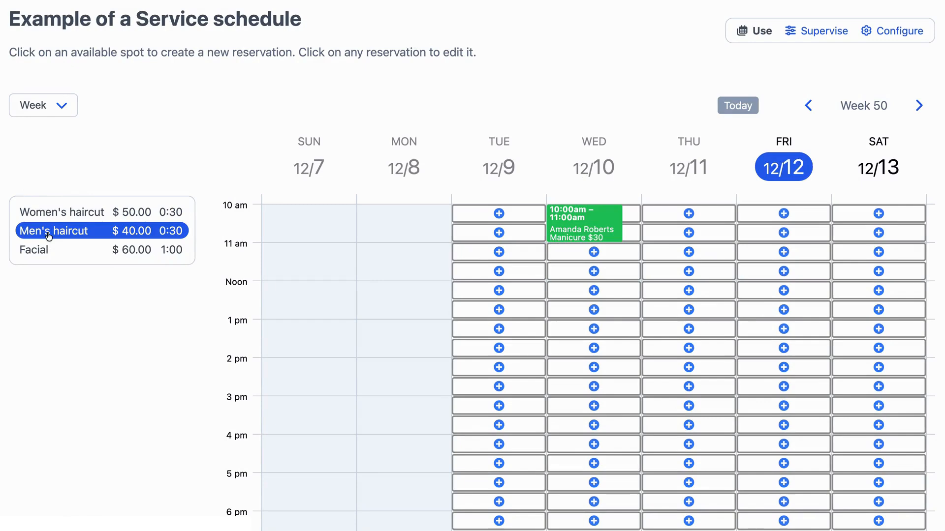
click(42, 249)
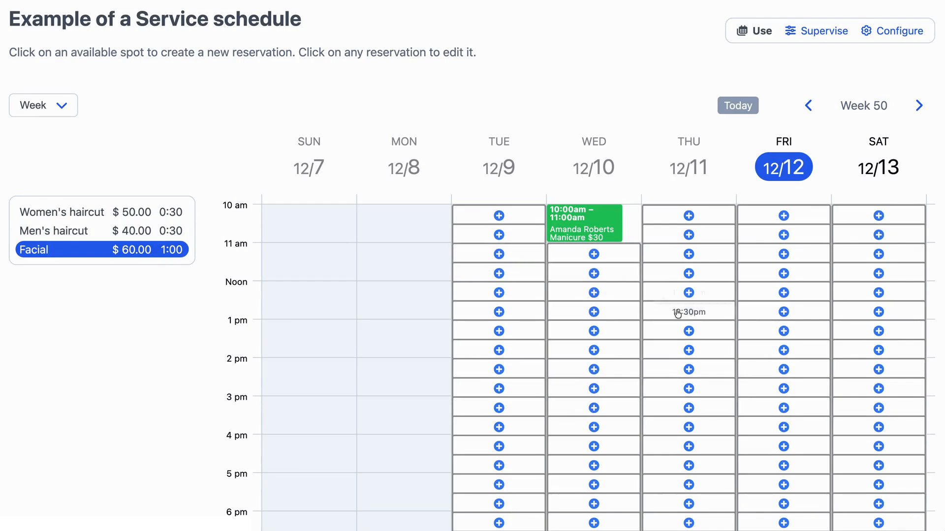
click(780, 354)
drag(768, 306, 360, 94)
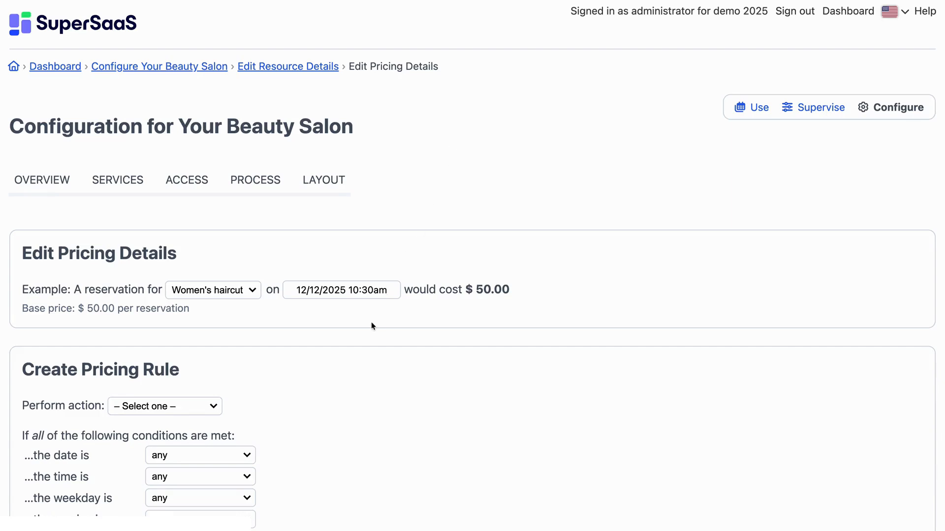
Step: In the pricing details of Your Beauty Salon, check the example prices for Men's haircut and Facial
scroll(371, 325, down, 5)
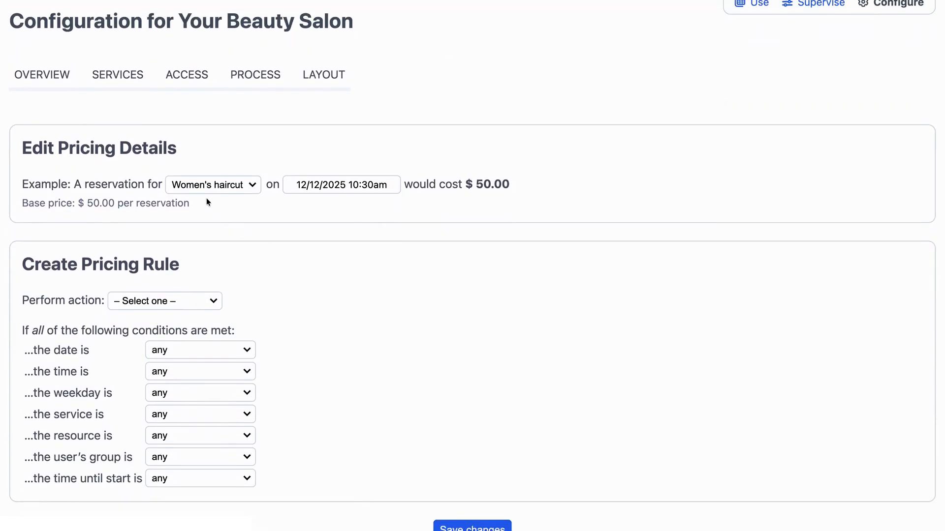
click(193, 188)
click(194, 200)
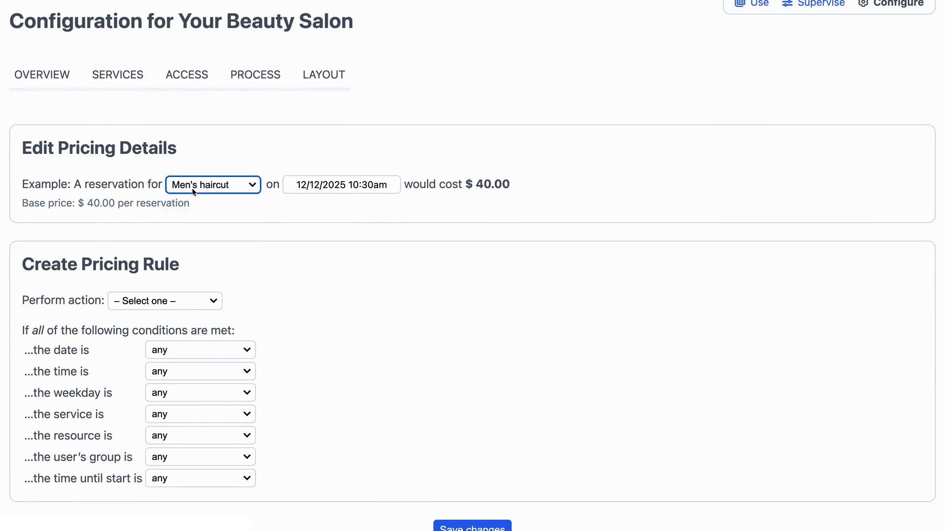
click(192, 188)
Step: Try limiting the pricing rule to the service equal to Men's haircut, and reset the service condition to any
click(175, 414)
click(172, 424)
click(276, 413)
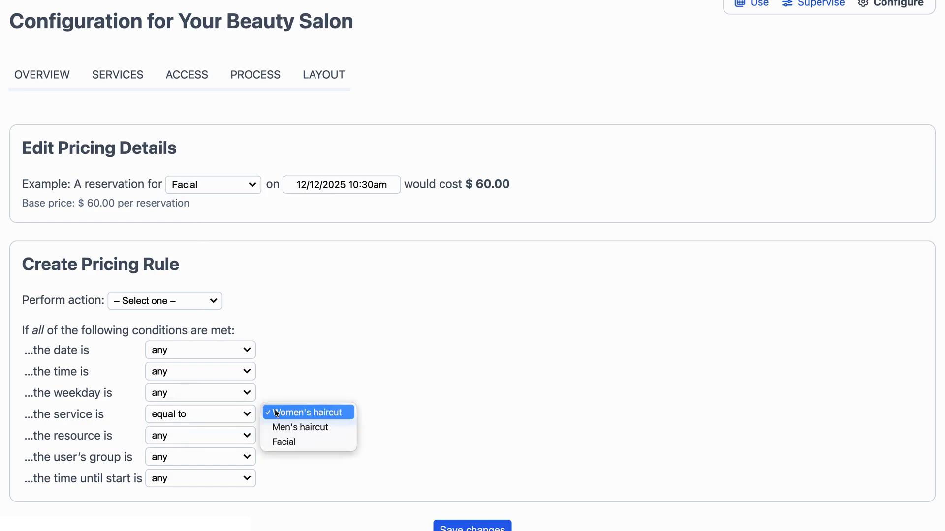
click(278, 427)
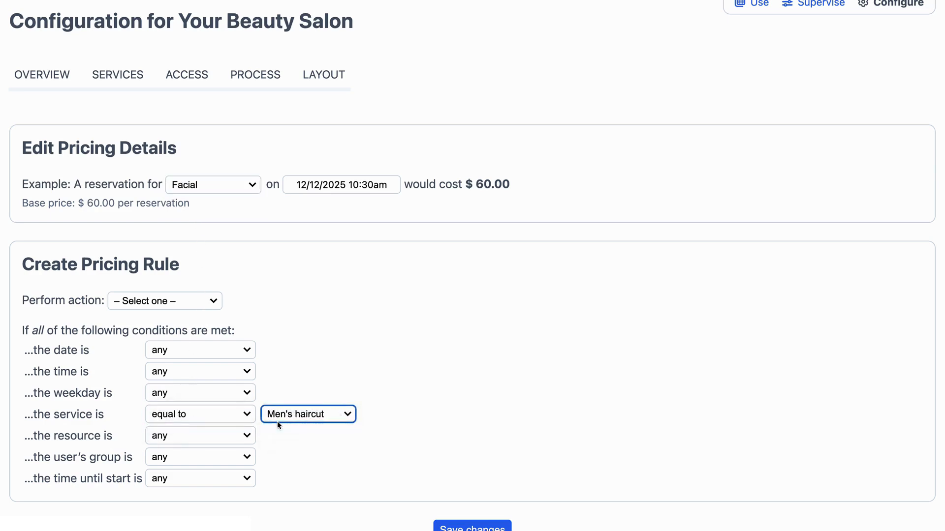
click(233, 419)
click(206, 401)
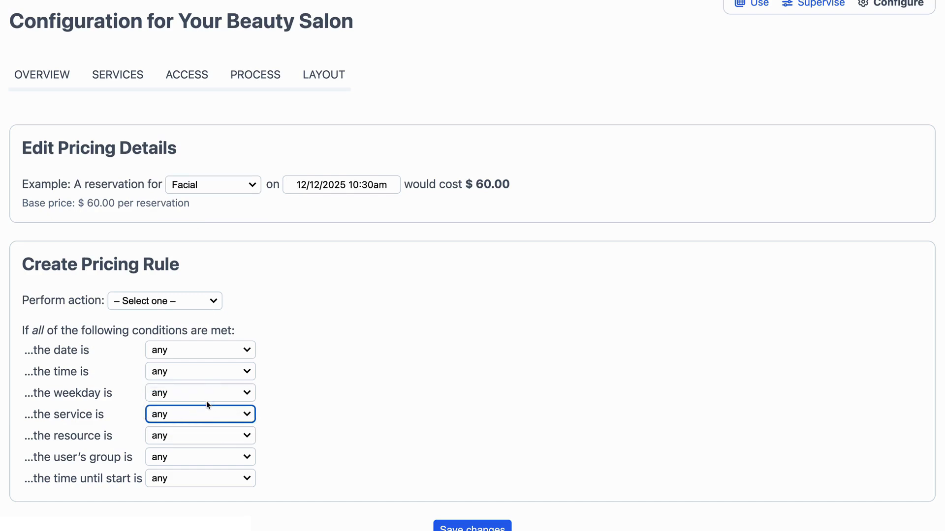
Step: Create a pricing rule that adds the Additional Services field to the price, and save it
click(136, 301)
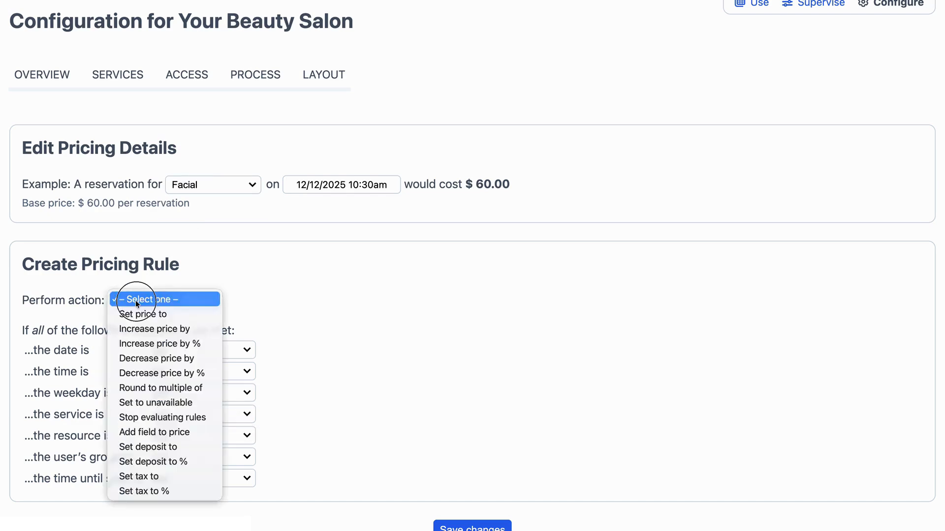
click(135, 432)
click(263, 302)
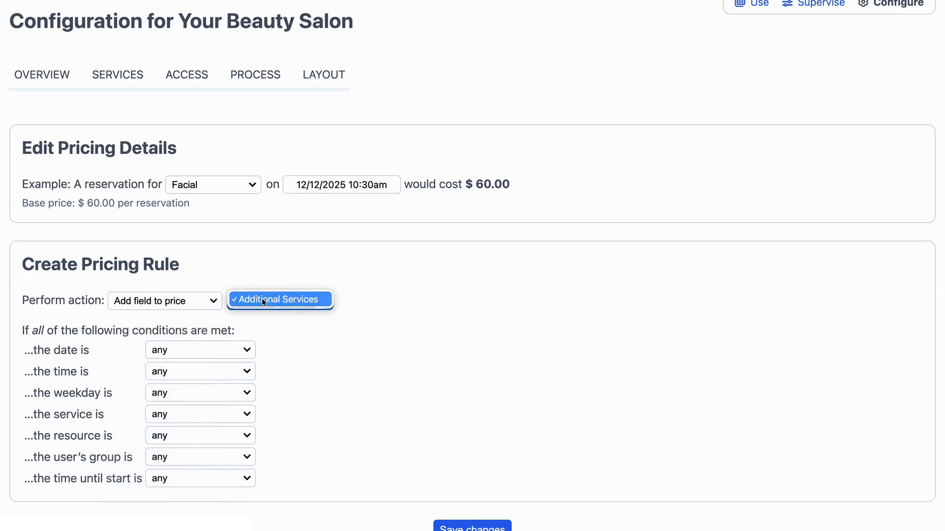
click(264, 299)
click(447, 523)
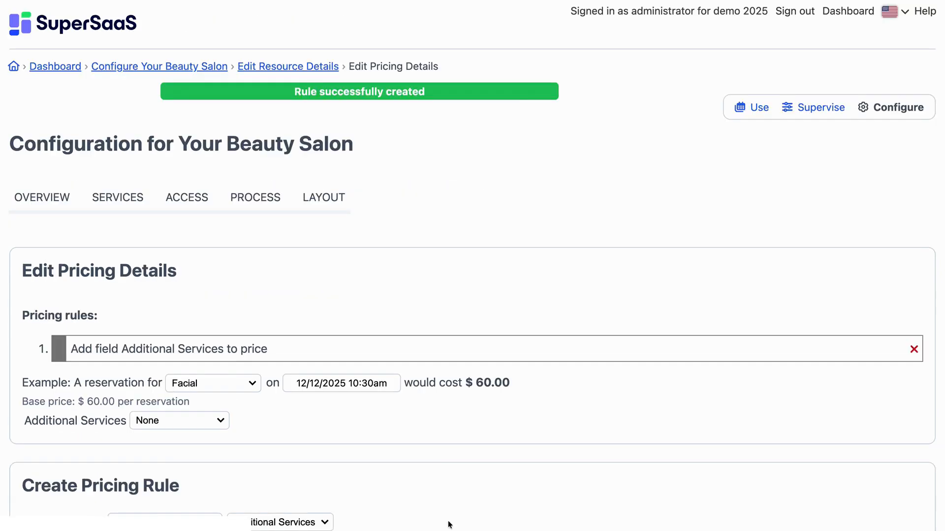
Step: Check the example Facial price with Manicure $30 chosen as the additional service
scroll(436, 463, down, 5)
click(166, 210)
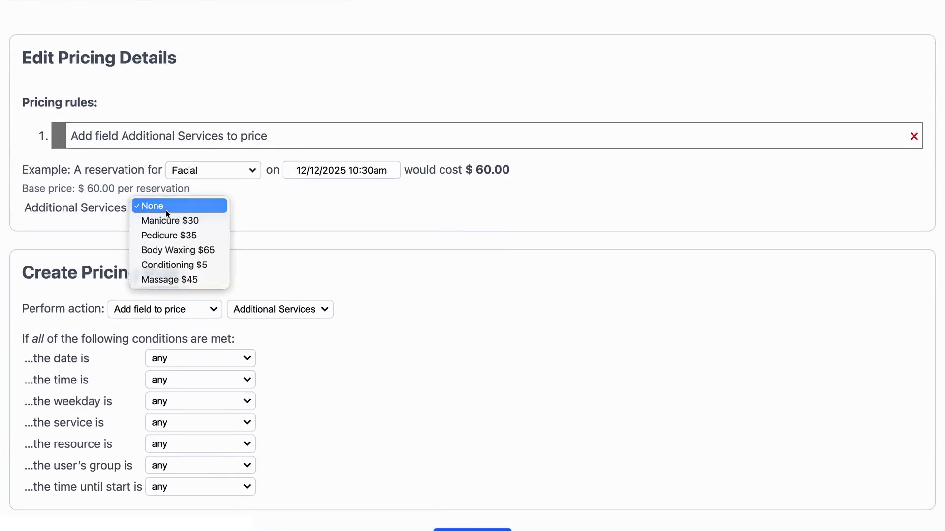
click(167, 220)
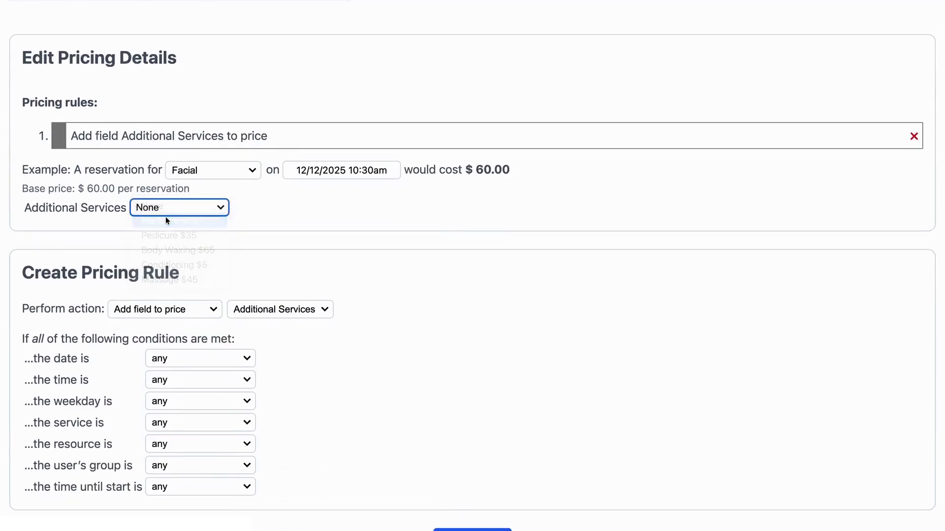